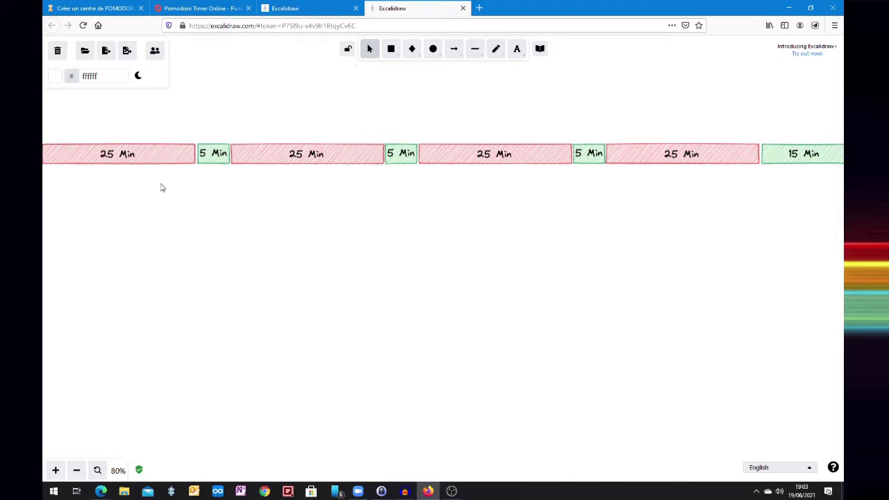
- Go through the Pomodoro timeline's alternating 25-minute work blocks and 5-minute breaks one by one
{"action": "left_click", "coordinate": [217, 157]}
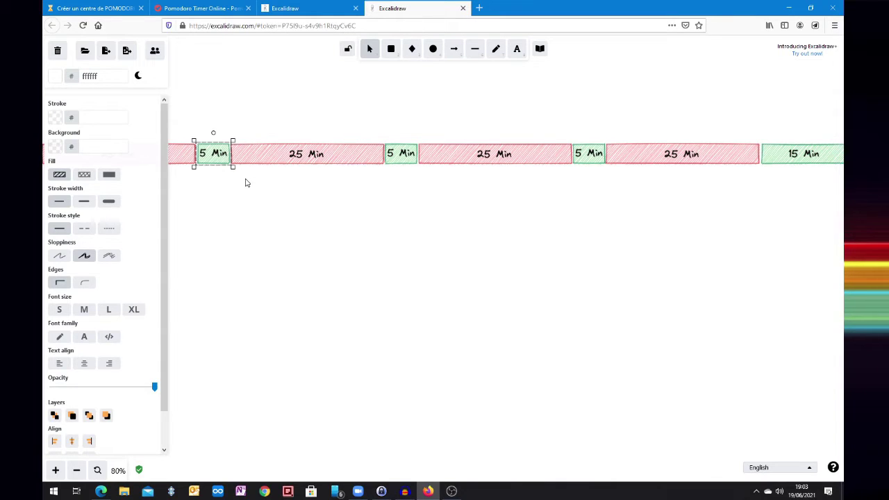
{"action": "left_click", "coordinate": [300, 150]}
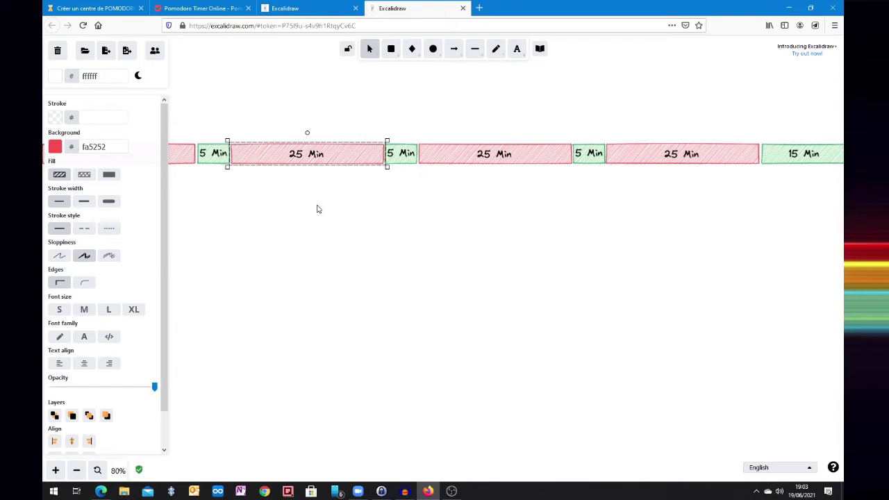
{"action": "left_click", "coordinate": [399, 153]}
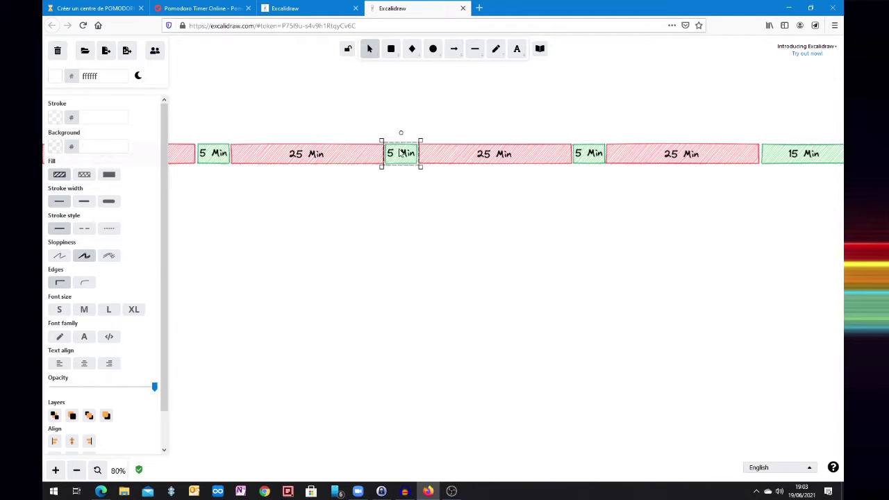
{"action": "left_click", "coordinate": [501, 157]}
{"action": "left_click", "coordinate": [594, 159]}
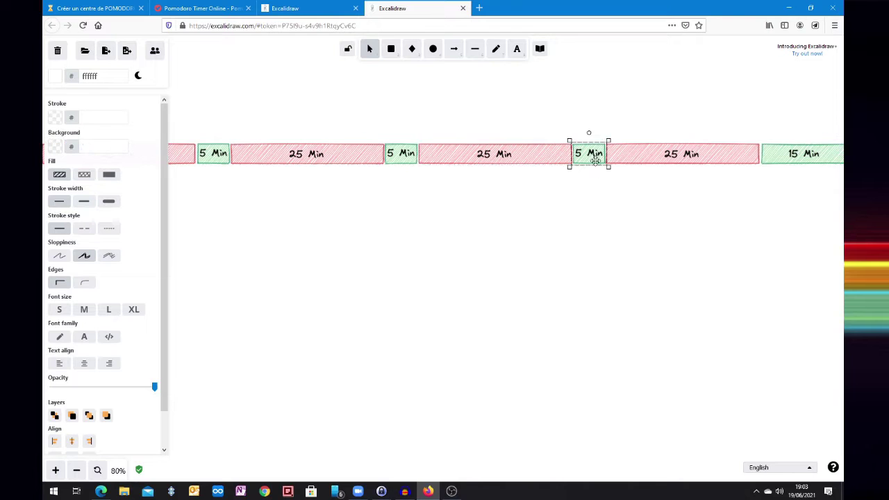
{"action": "left_click", "coordinate": [673, 153]}
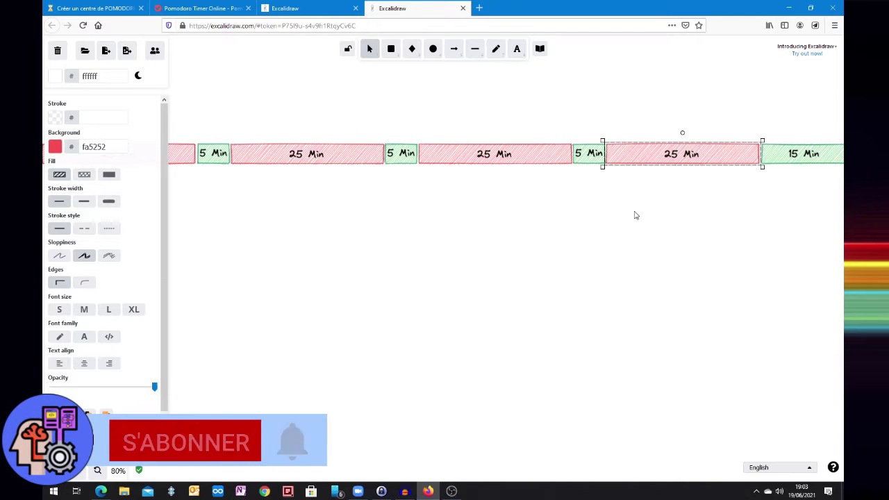
{"action": "left_click", "coordinate": [295, 244]}
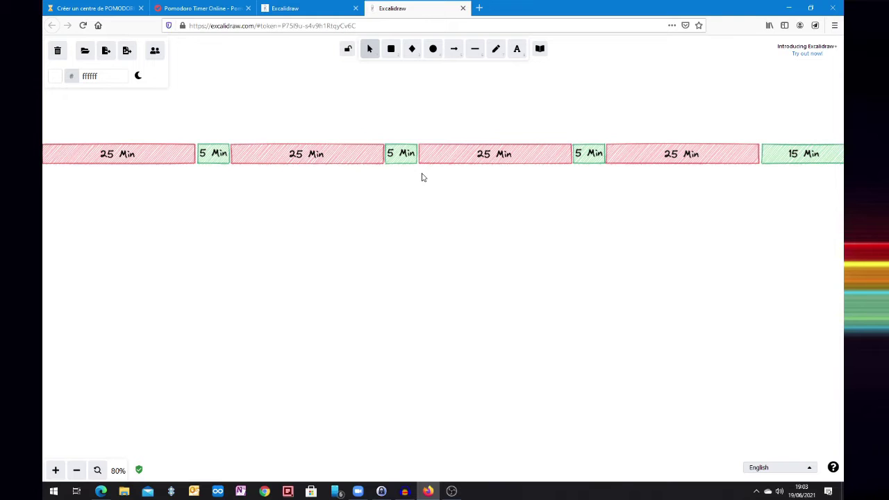
- Review the Pomofocus timer page and the Excalidraw diagram linking POMODOR.IO to the Actions and Distractions databases in Notion
{"action": "left_click", "coordinate": [213, 13]}
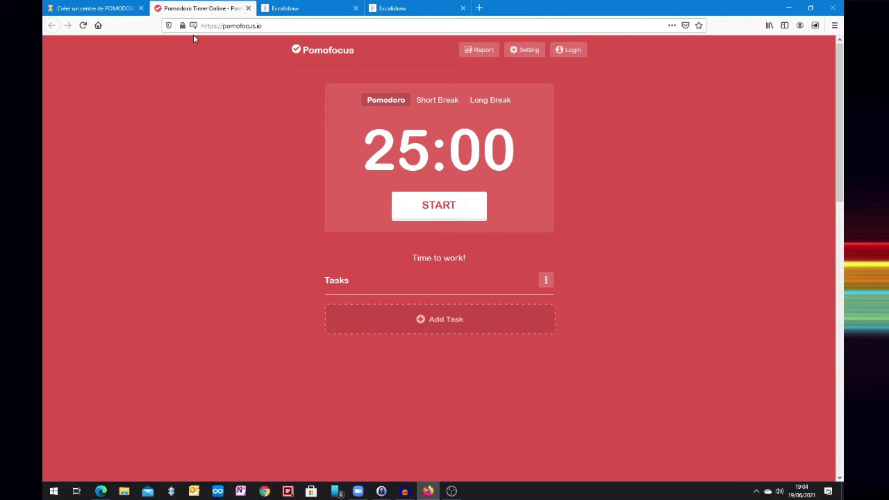
{"action": "left_click", "coordinate": [295, 8]}
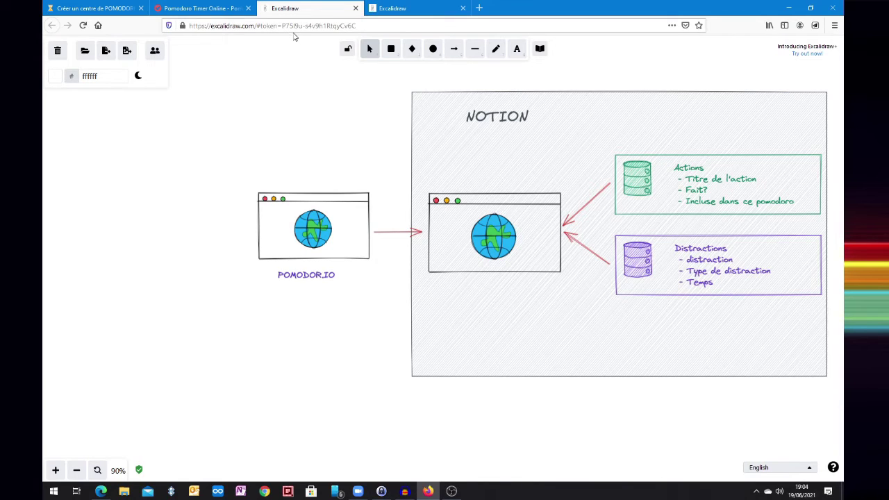
{"action": "left_click", "coordinate": [526, 251]}
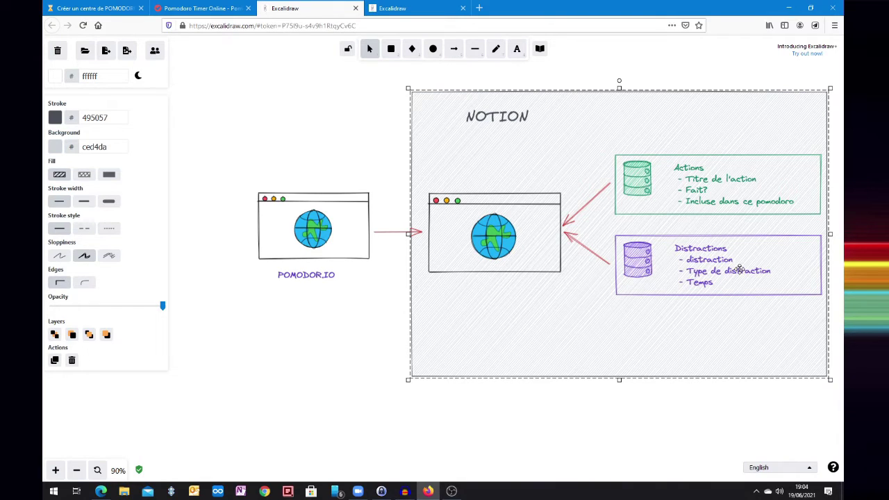
{"action": "left_click", "coordinate": [762, 289]}
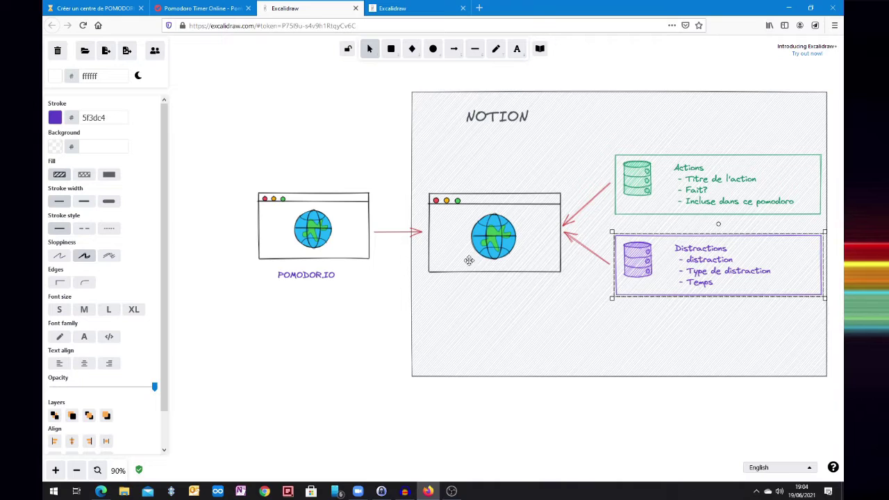
{"action": "left_click", "coordinate": [295, 232]}
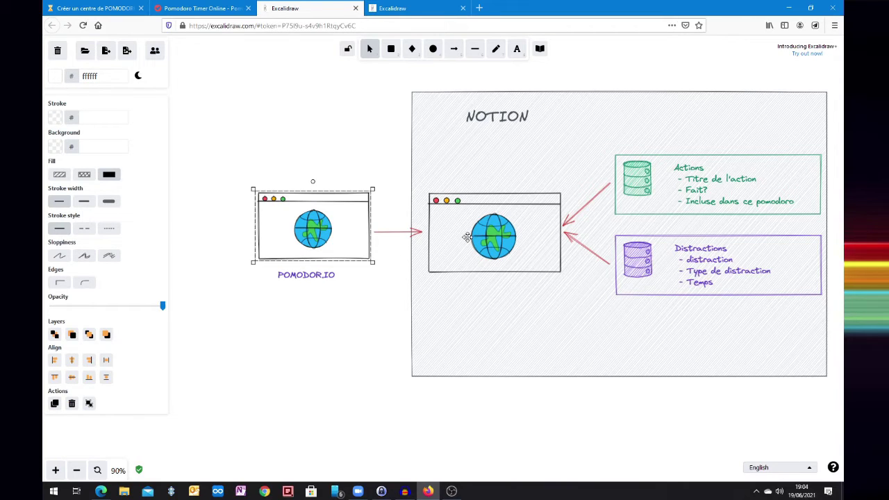
- Switch to the finished Notion page "Créer un centre de POMODORO complexe" and look over its layout and sections
{"action": "left_click", "coordinate": [87, 8]}
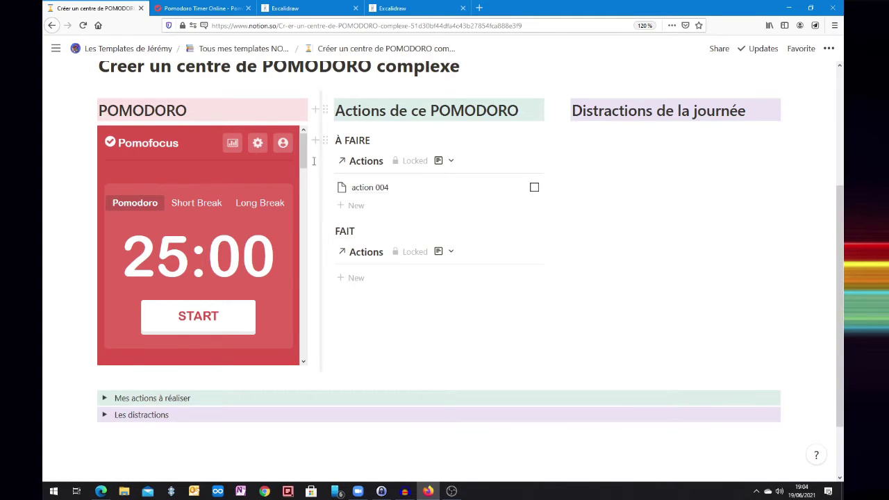
{"action": "scroll", "coordinate": [429, 221], "scroll_direction": "up", "scroll_amount": 1}
{"action": "scroll", "coordinate": [429, 221], "scroll_direction": "up", "scroll_amount": 2}
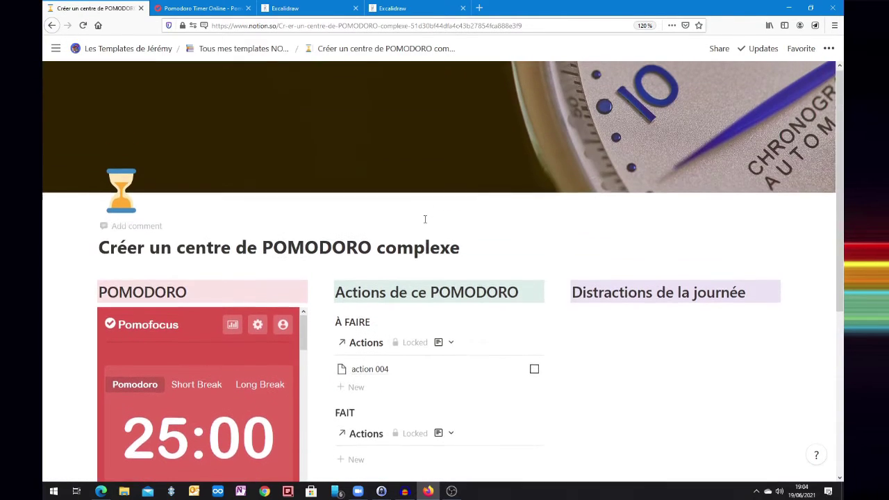
{"action": "scroll", "coordinate": [415, 238], "scroll_direction": "down", "scroll_amount": 4}
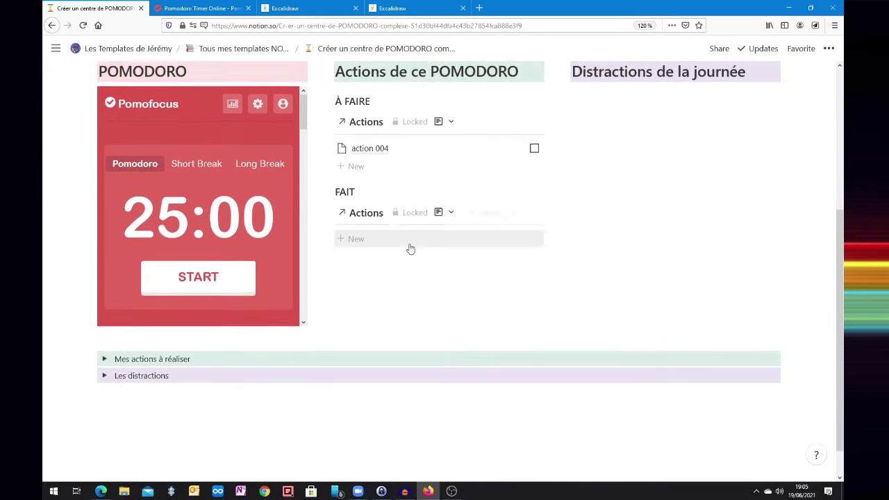
{"action": "scroll", "coordinate": [387, 214], "scroll_direction": "up", "scroll_amount": 2}
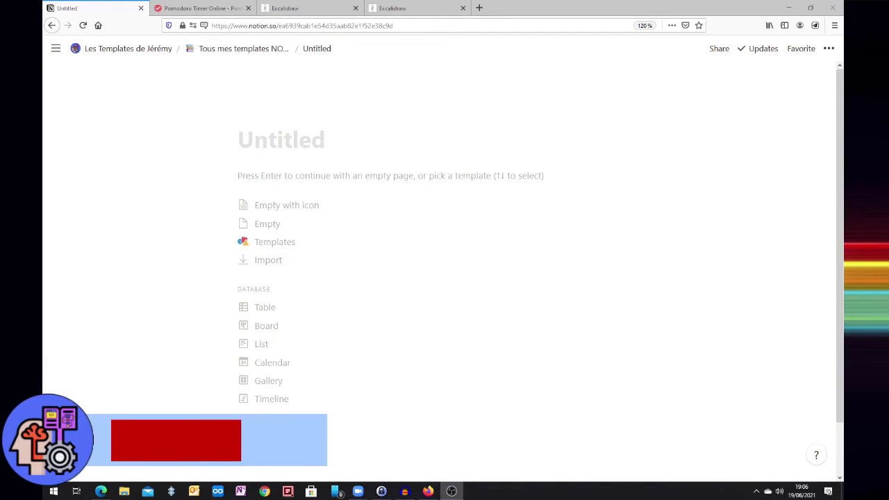
- Title the untitled Notion page "Centre pomodoro" and add an icon to it
{"action": "left_click", "coordinate": [250, 142]}
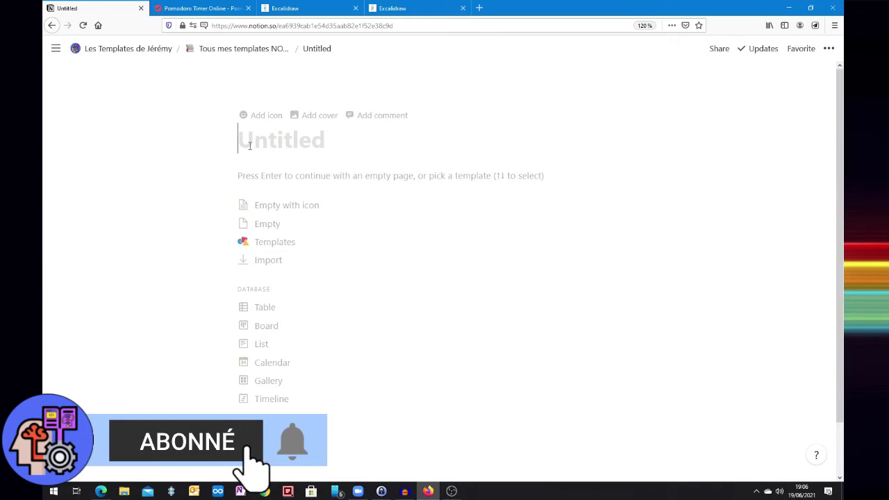
{"action": "type", "text": "Centre pomodoro"}
{"action": "key", "text": "Return"}
{"action": "left_click", "coordinate": [258, 173]}
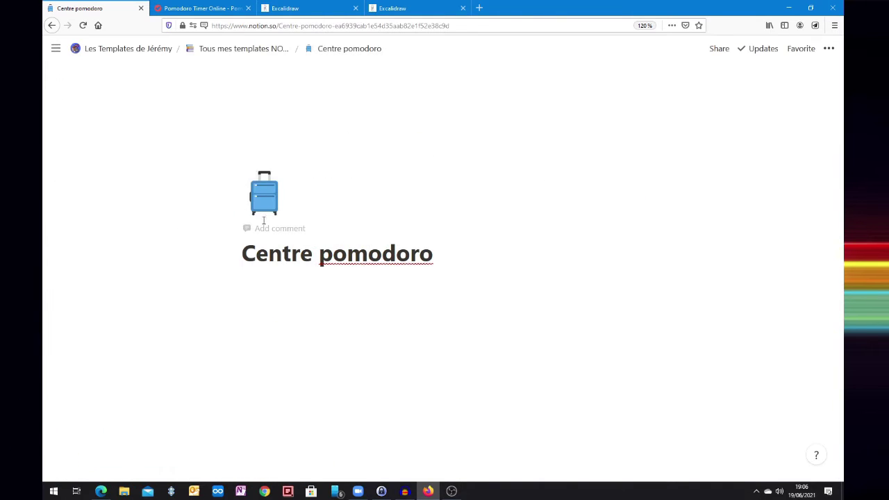
- Add a page cover, using the chronograph watch photo from an Unsplash search for "POMODORO"
{"action": "left_click", "coordinate": [264, 174]}
{"action": "left_click", "coordinate": [580, 184]}
{"action": "left_click", "coordinate": [546, 203]}
{"action": "type", "text": "POMODORO"}
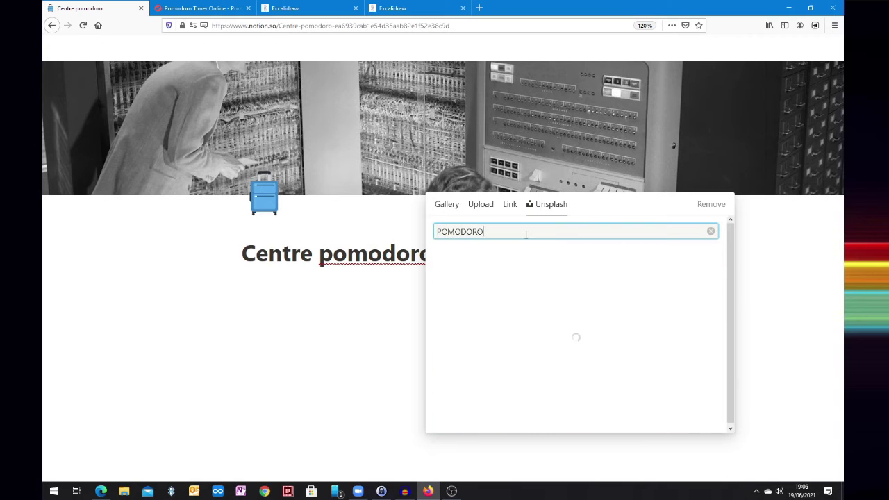
{"action": "left_click", "coordinate": [690, 265]}
- Replace the page icon with the tomato and set the page to full width
{"action": "left_click", "coordinate": [264, 196]}
{"action": "type", "text": "tomato"}
{"action": "left_click", "coordinate": [161, 280]}
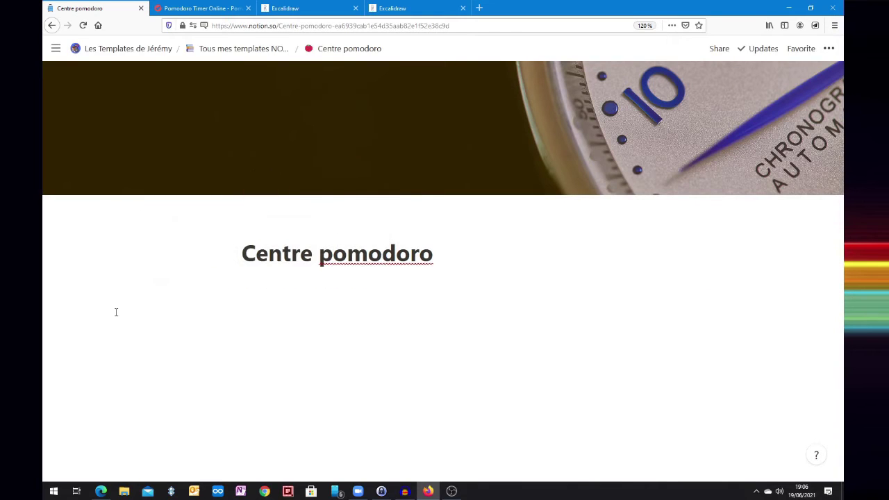
{"action": "left_click", "coordinate": [828, 47]}
{"action": "left_click", "coordinate": [812, 145]}
- Enter the lines POMODORO, ACTIONS, A FAIRE, FAITE and Distractions below the title, followed by empty lines
{"action": "left_click", "coordinate": [312, 256]}
{"action": "key", "text": "Return"}
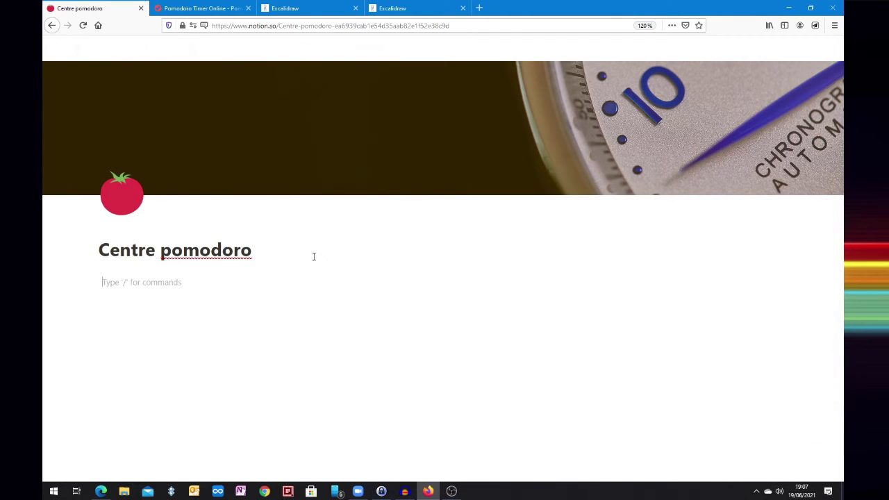
{"action": "type", "text": "POMODORO"}
{"action": "key", "text": "Return"}
{"action": "type", "text": "ACTIONS"}
{"action": "key", "text": "Return"}
{"action": "type", "text": "A"}
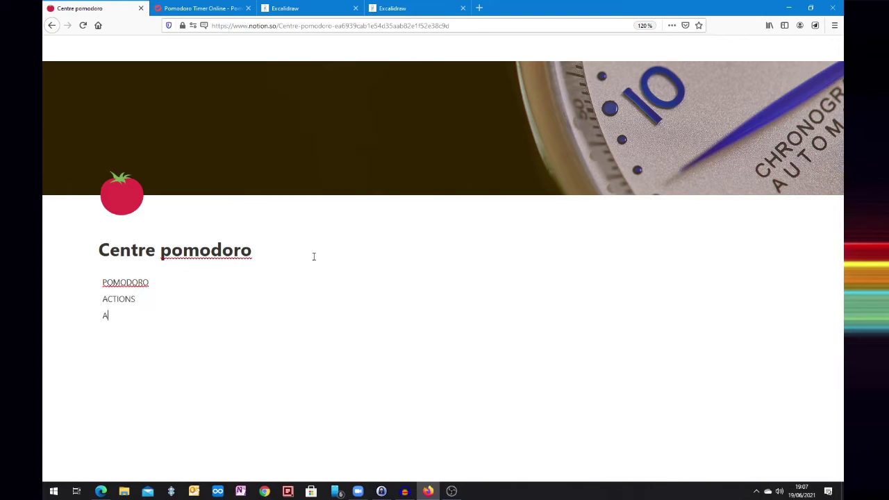
{"action": "type", "text": " FAIRE"}
{"action": "key", "text": "Return"}
{"action": "type", "text": "FAITE"}
{"action": "key", "text": "Return"}
{"action": "type", "text": "D"}
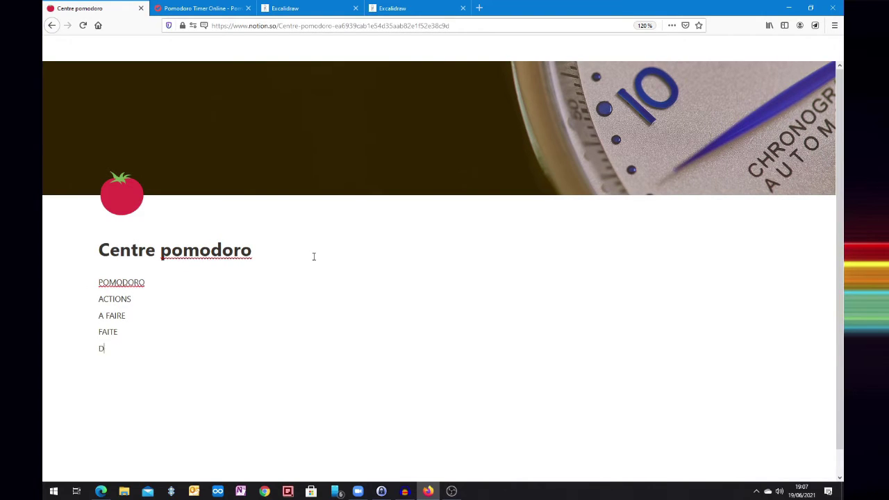
{"action": "type", "text": "istractions"}
{"action": "key", "text": "Return"}
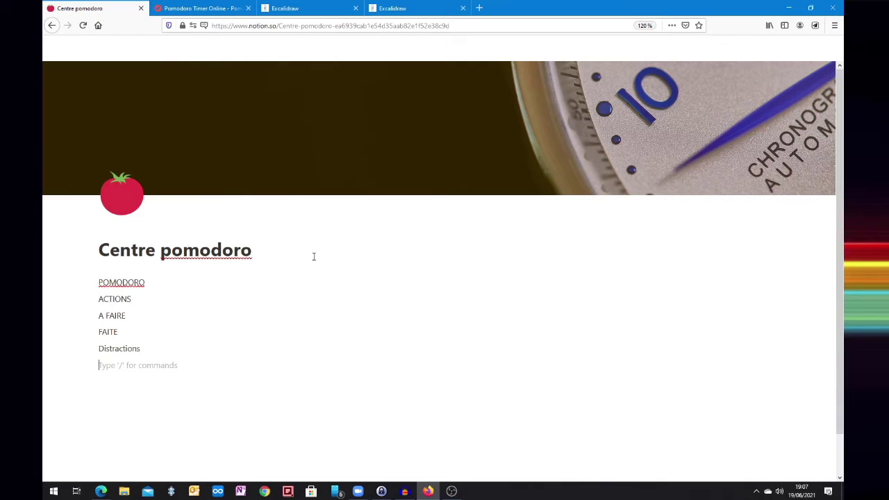
{"action": "key", "text": "Return"}
{"action": "key", "text": "Return"}
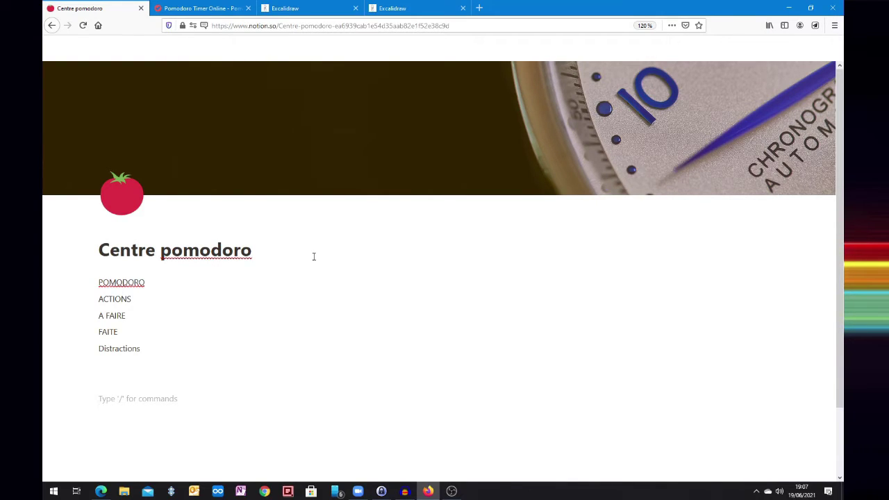
- Turn the POMODORO line into a Heading 1 with a red background
{"action": "left_click", "coordinate": [195, 282]}
{"action": "type", "text": "/turnh1"}
{"action": "key", "text": "Return"}
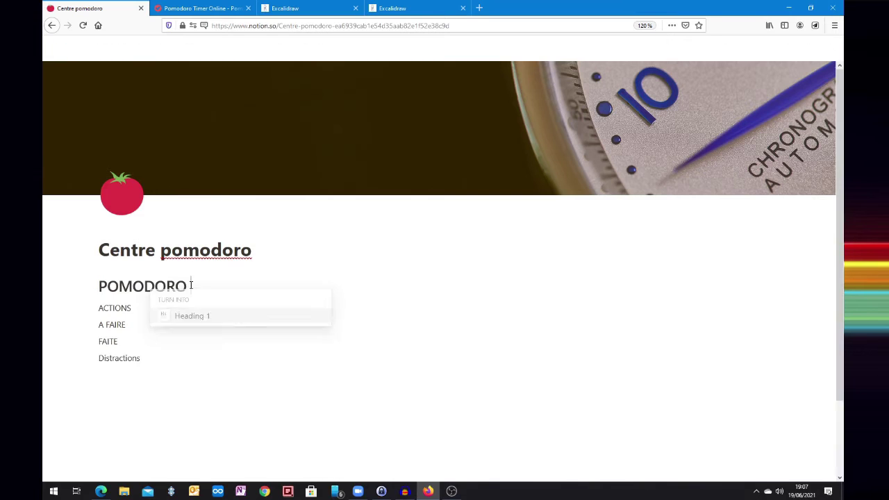
{"action": "type", "text": "/red"}
{"action": "key", "text": "Down"}
{"action": "key", "text": "Return"}
- Turn the ACTIONS line into a Heading 2 with a green background
{"action": "key", "text": "Down"}
{"action": "type", "text": "/t"}
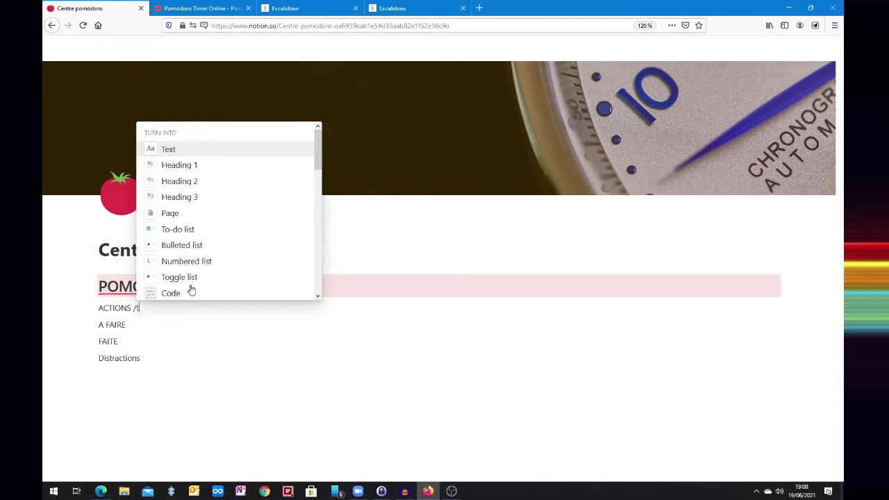
{"action": "type", "text": "urnh2"}
{"action": "key", "text": "Return"}
{"action": "type", "text": "/"}
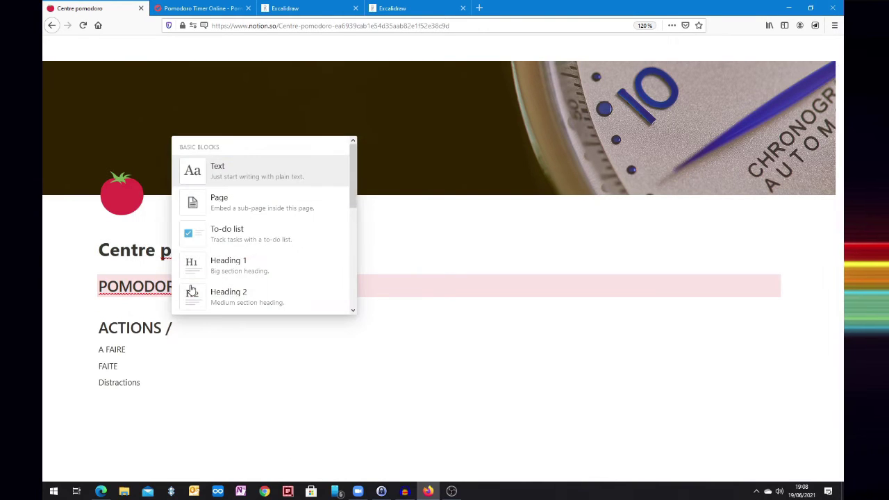
{"action": "type", "text": "green"}
{"action": "key", "text": "Down"}
{"action": "key", "text": "Return"}
- Turn the A FAIRE and FAITE lines into Heading 3 blocks
{"action": "key", "text": "Down"}
{"action": "type", "text": "/turnh3"}
{"action": "key", "text": "Return"}
{"action": "key", "text": "Down"}
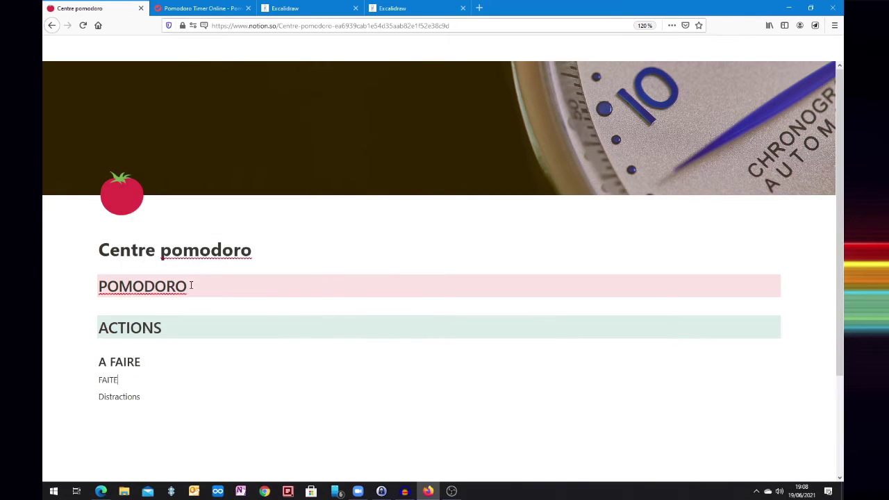
{"action": "type", "text": "/turnh3"}
{"action": "key", "text": "Return"}
- Turn the Distractions line into a Heading 2 with a purple background
{"action": "key", "text": "Down"}
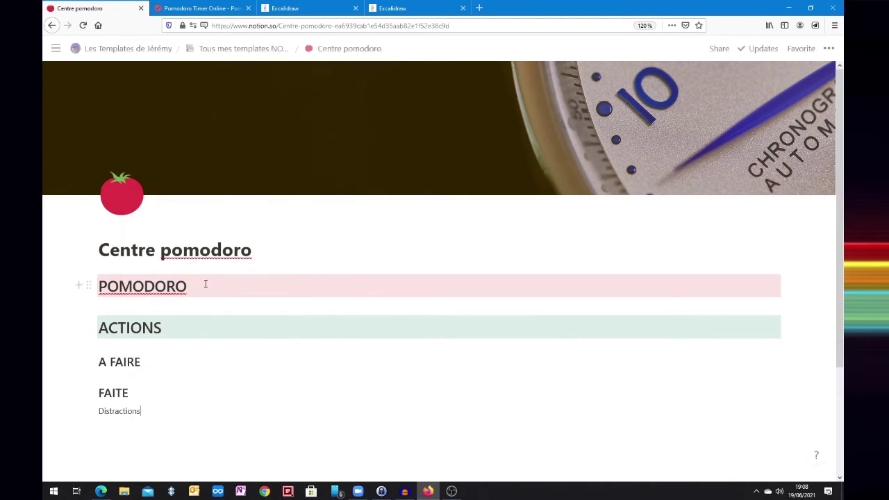
{"action": "type", "text": "/turnh2"}
{"action": "key", "text": "Return"}
{"action": "type", "text": "/tu"}
{"action": "key", "text": "BackSpace"}
{"action": "key", "text": "BackSpace"}
{"action": "type", "text": "pu"}
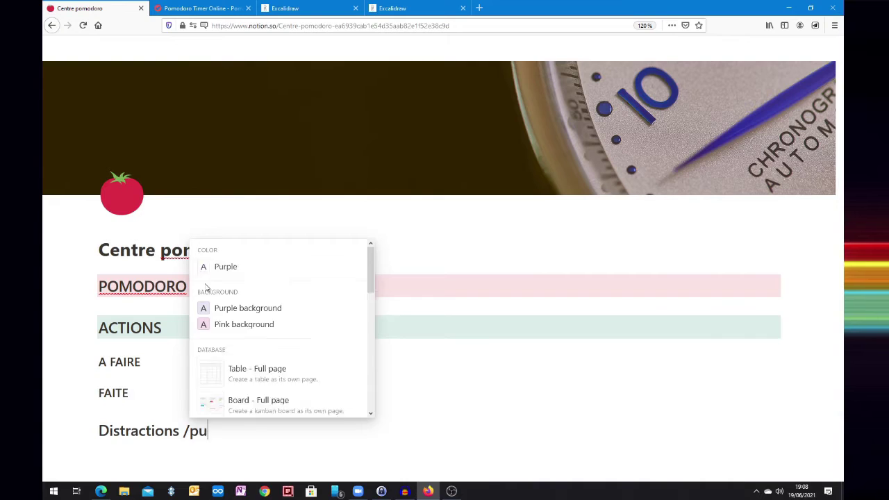
{"action": "key", "text": "Down"}
{"action": "key", "text": "Return"}
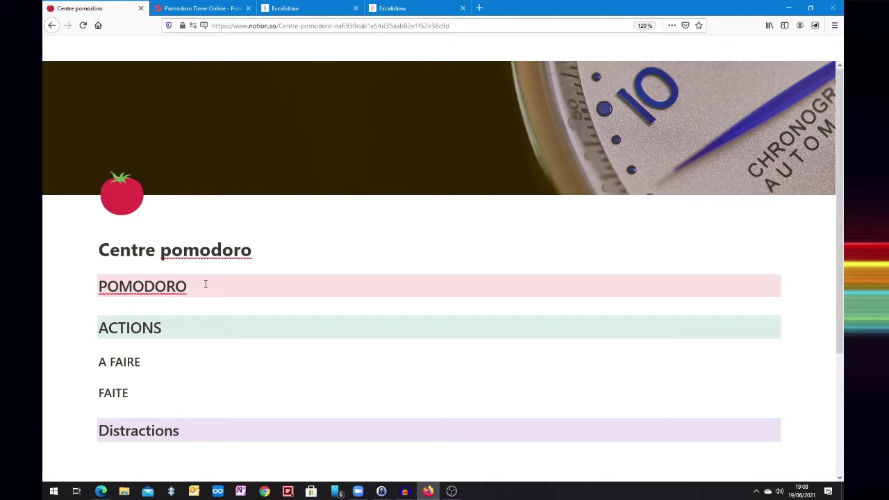
- Arrange POMODORO, ACTIONS and Distractions as three side-by-side columns, with A FAIRE and FAITE placed under ACTIONS
{"action": "left_click_drag", "start_coordinate": [87, 328], "coordinate": [799, 292]}
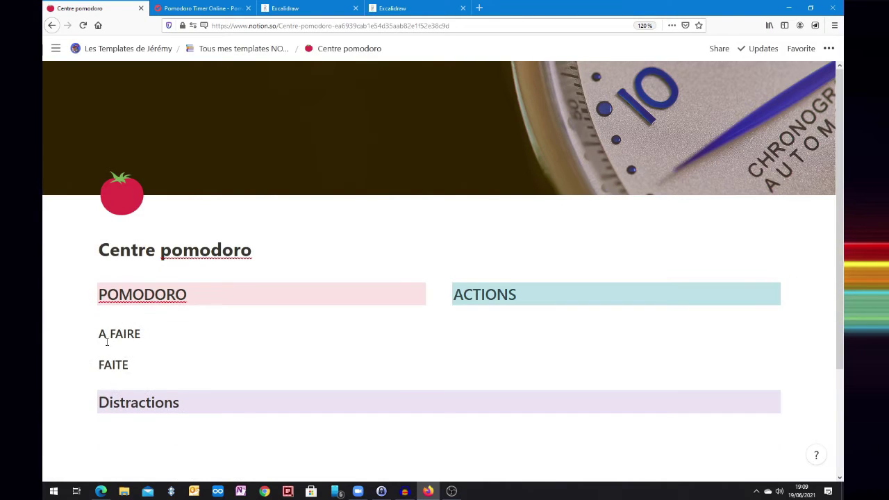
{"action": "left_click_drag", "start_coordinate": [85, 401], "coordinate": [795, 295]}
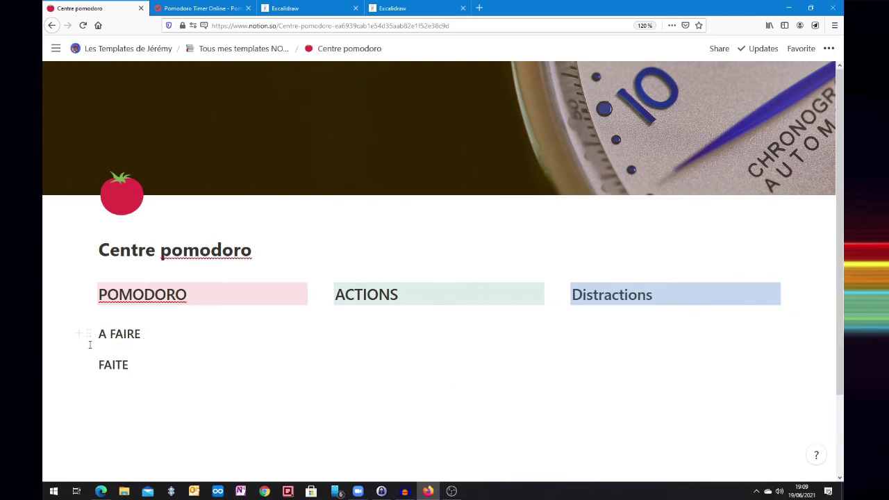
{"action": "left_click_drag", "start_coordinate": [88, 335], "coordinate": [371, 314]}
{"action": "left_click_drag", "start_coordinate": [82, 367], "coordinate": [367, 343]}
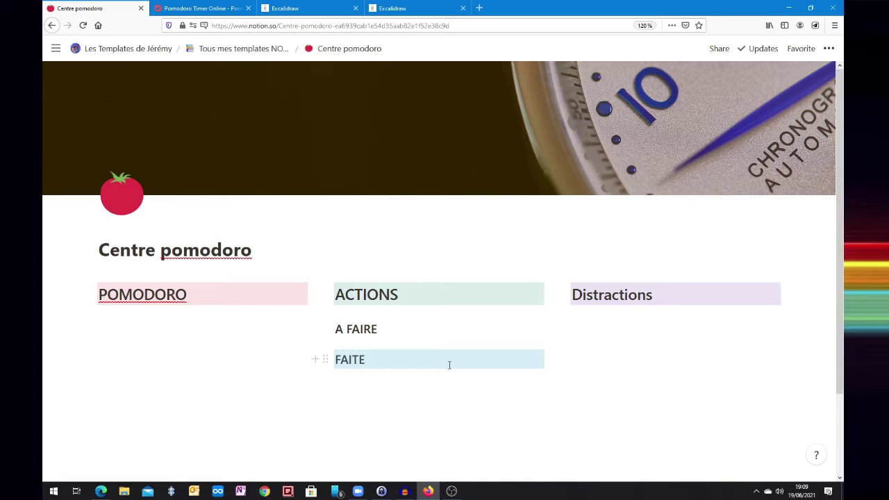
- Add an empty line under the POMODORO heading and copy the web address of the Pomofocus timer page
{"action": "left_click", "coordinate": [203, 298]}
{"action": "key", "text": "Return"}
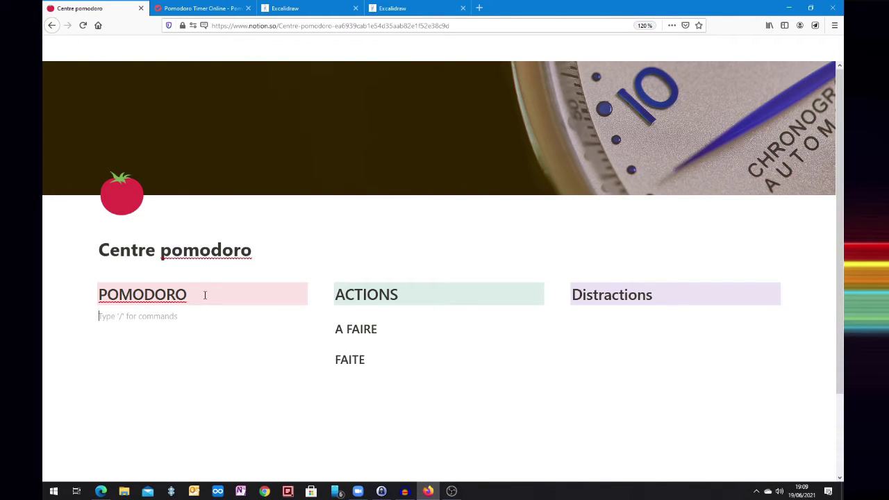
{"action": "left_click", "coordinate": [216, 10]}
{"action": "left_click", "coordinate": [283, 30]}
{"action": "key", "text": "ctrl+c"}
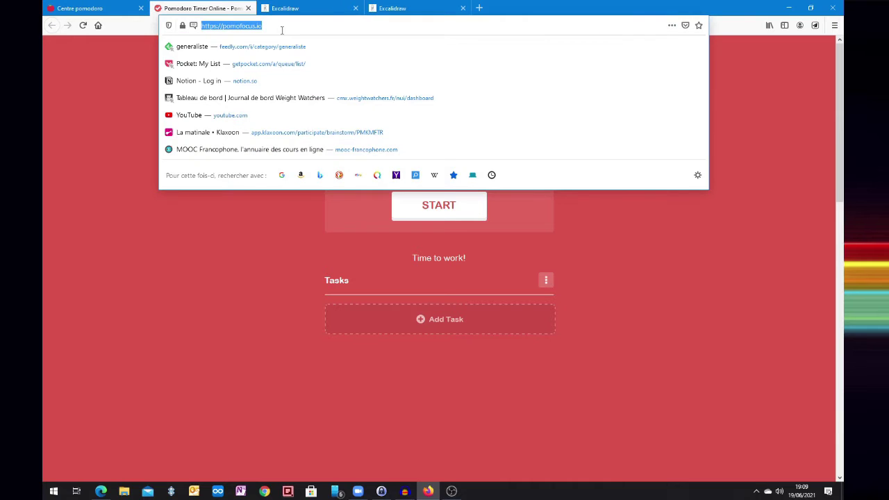
{"action": "right_click", "coordinate": [231, 26]}
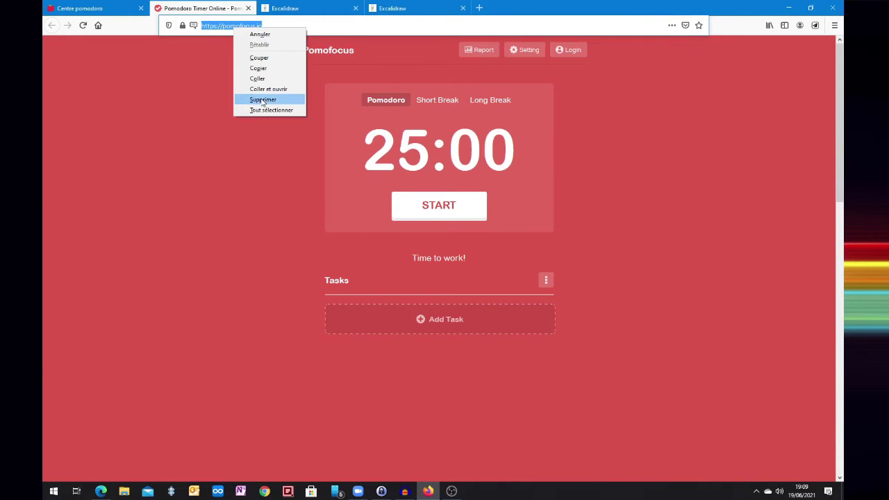
{"action": "left_click", "coordinate": [258, 68]}
{"action": "left_click", "coordinate": [78, 8]}
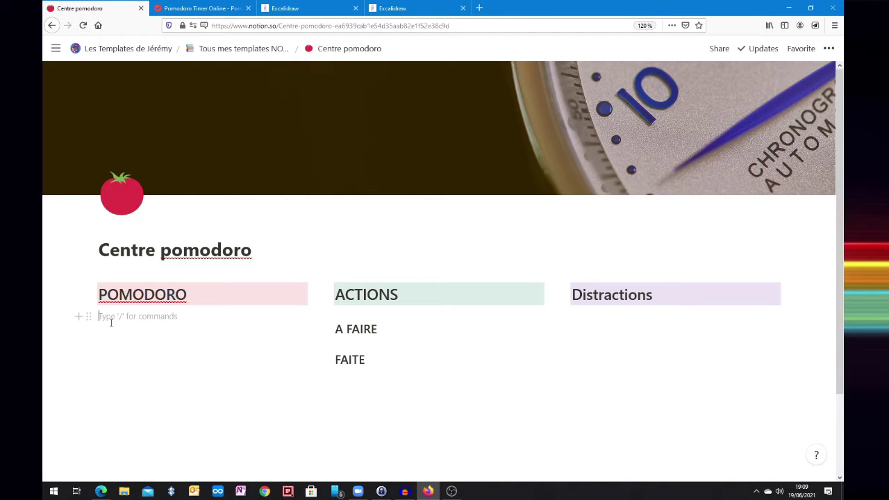
{"action": "key", "text": "ctrl+v"}
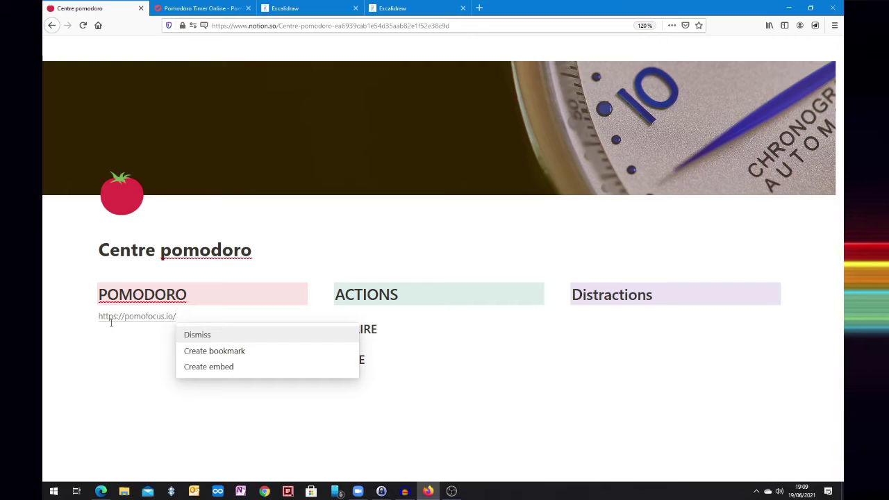
{"action": "key", "text": "Down"}
{"action": "key", "text": "Down"}
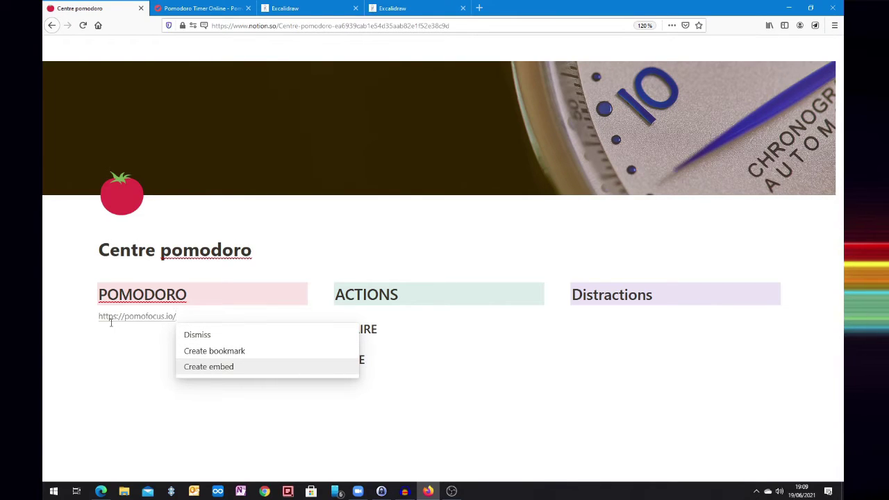
{"action": "key", "text": "Return"}
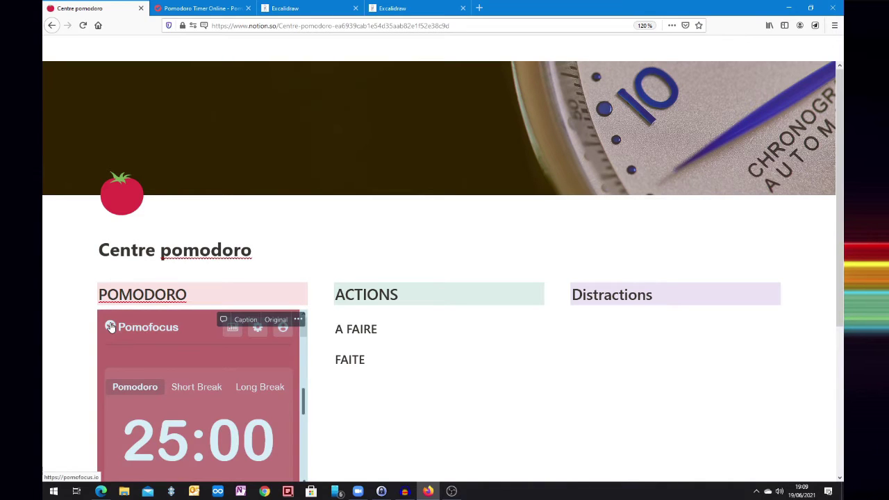
- Increase the height of the Pomofocus embed until its START button fits inside the frame
{"action": "scroll", "coordinate": [268, 314], "scroll_direction": "down", "scroll_amount": 3}
{"action": "scroll", "coordinate": [340, 299], "scroll_direction": "up", "scroll_amount": 1}
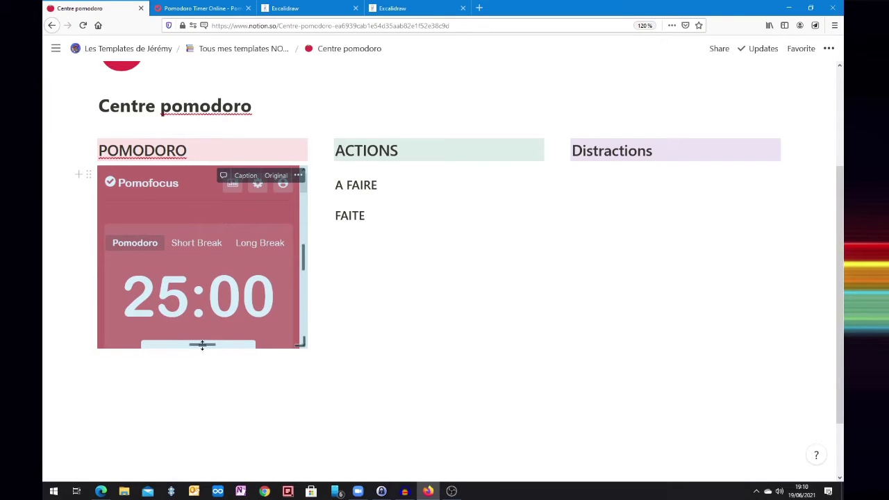
{"action": "left_click_drag", "start_coordinate": [202, 344], "coordinate": [203, 394]}
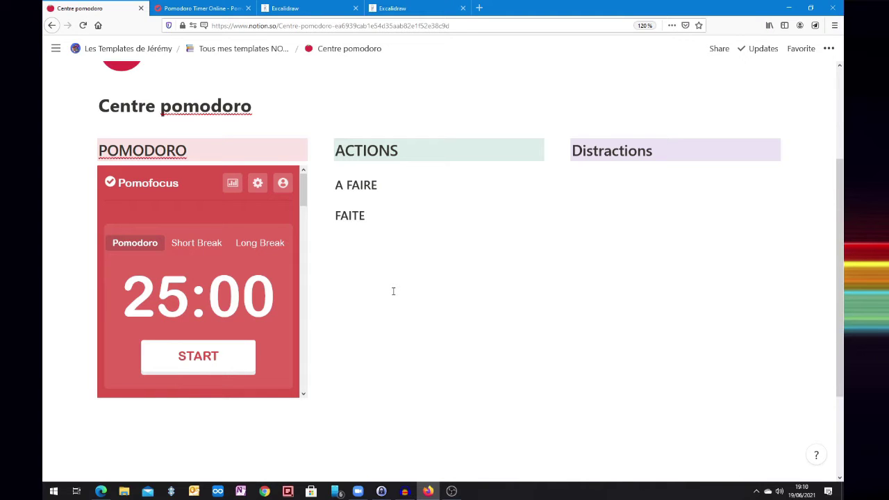
- Consult the Excalidraw plan of the Actions and Distractions databases and return to the Centre pomodoro page
{"action": "left_click", "coordinate": [295, 12]}
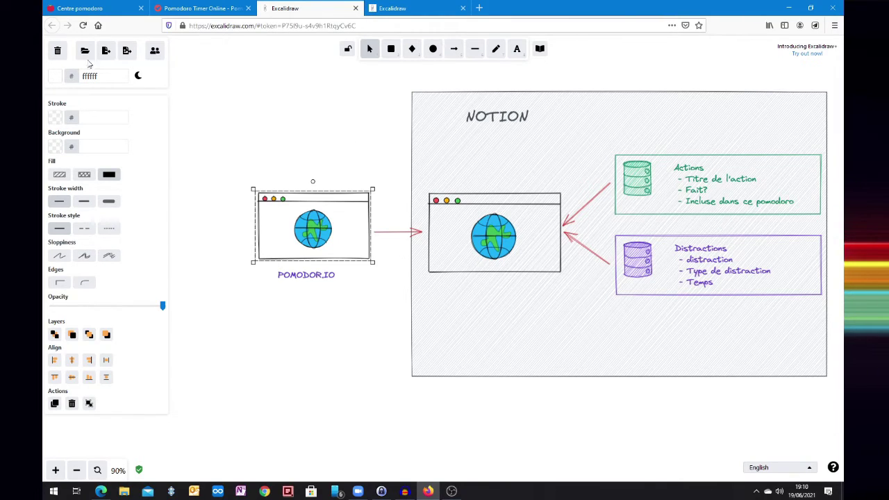
{"action": "left_click", "coordinate": [209, 10]}
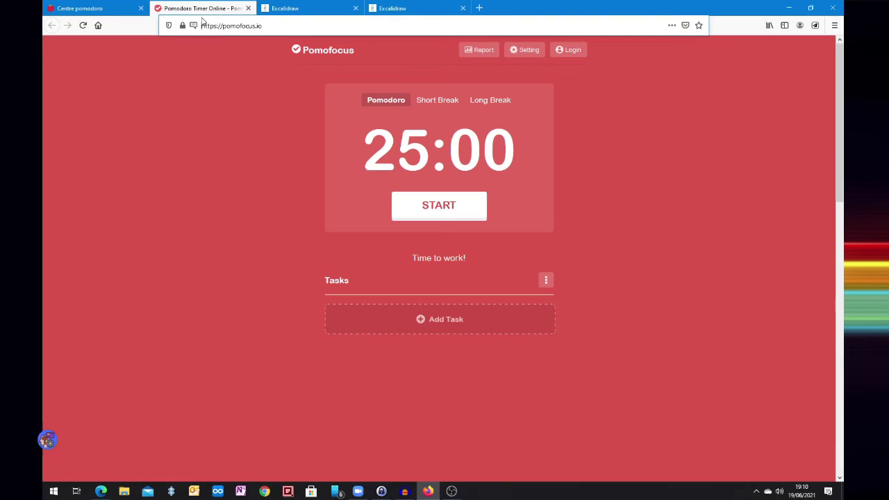
{"action": "left_click", "coordinate": [80, 8]}
- Insert an inline table database below the columns and title it Actions
{"action": "type", "text": "/"}
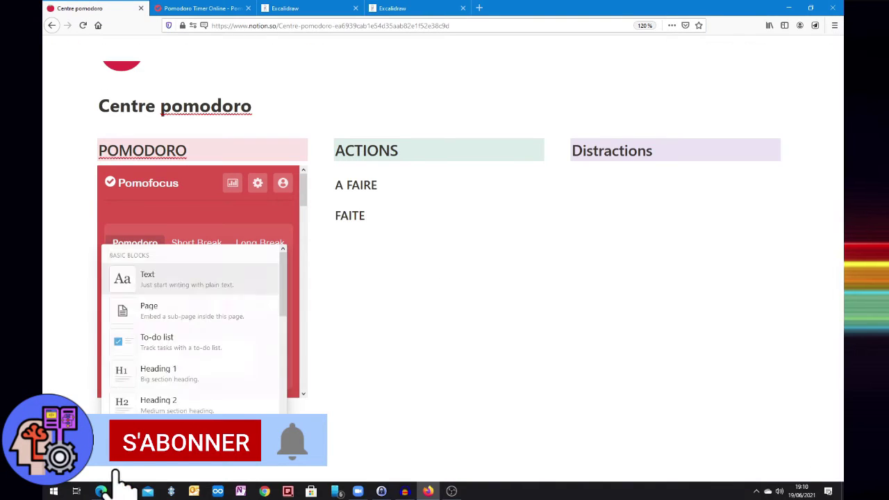
{"action": "key", "text": "Down"}
{"action": "key", "text": "Down"}
{"action": "key", "text": "Down"}
{"action": "key", "text": "Down"}
{"action": "key", "text": "Down"}
{"action": "key", "text": "Down"}
{"action": "key", "text": "Down"}
{"action": "key", "text": "Down"}
{"action": "key", "text": "Down"}
{"action": "key", "text": "Down"}
{"action": "key", "text": "Down"}
{"action": "key", "text": "Down"}
{"action": "key", "text": "Down"}
{"action": "key", "text": "Down"}
{"action": "key", "text": "Down"}
{"action": "key", "text": "Down"}
{"action": "key", "text": "Down"}
{"action": "key", "text": "Down"}
{"action": "key", "text": "Down"}
{"action": "key", "text": "Down"}
{"action": "key", "text": "BackSpace"}
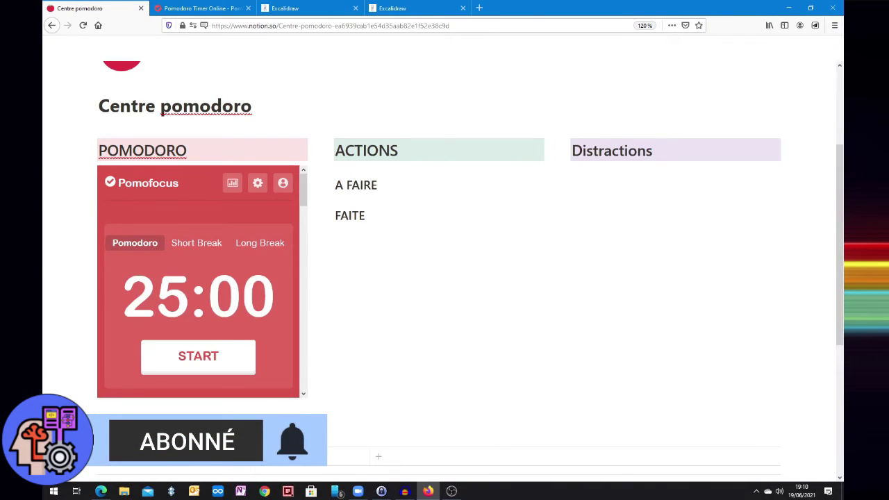
- Insert a second inline table database below the Actions table and title it Distractions
{"action": "scroll", "coordinate": [149, 423], "scroll_direction": "down", "scroll_amount": 3}
{"action": "type", "text": "/table"}
{"action": "key", "text": "Return"}
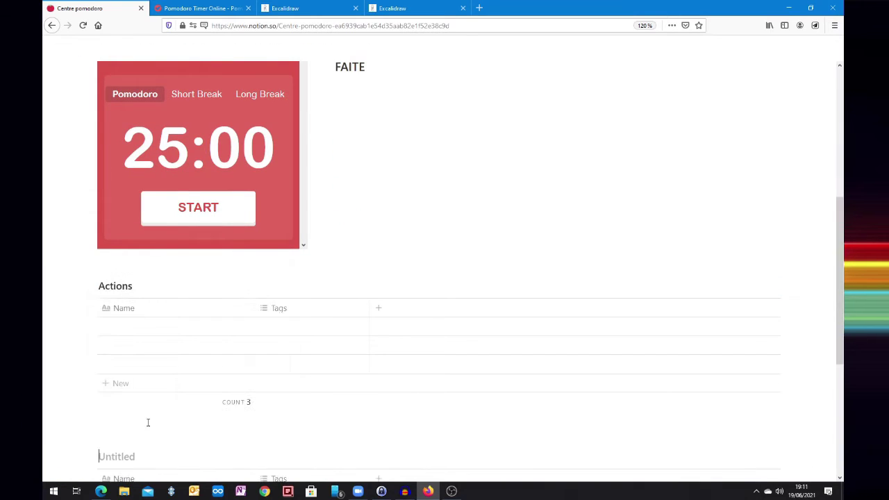
{"action": "type", "text": "Distractions"}
- In the Actions table, rename Name to "actions" and turn Tags into a Select property named "pomodoro en cours"
{"action": "scroll", "coordinate": [158, 237], "scroll_direction": "up", "scroll_amount": 2}
{"action": "left_click", "coordinate": [129, 159]}
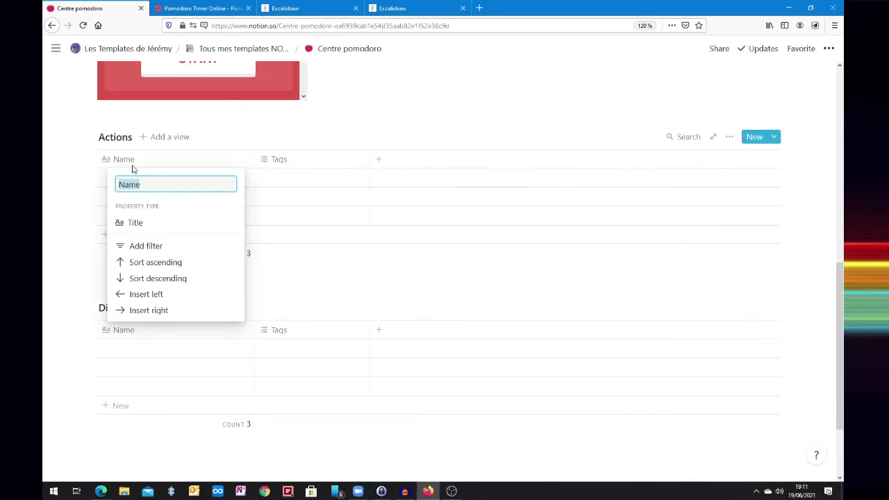
{"action": "type", "text": "actions"}
{"action": "key", "text": "Return"}
{"action": "left_click", "coordinate": [278, 161]}
{"action": "type", "text": "pomodoro en cours"}
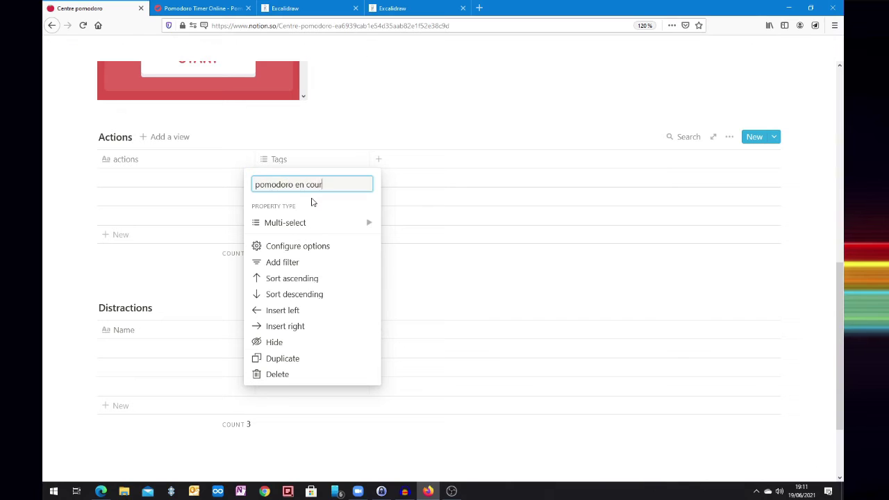
{"action": "mouse_move", "coordinate": [313, 222]}
{"action": "left_click", "coordinate": [421, 146]}
- Create the option "Pomodoro en cours" for the pomodoro en cours property, leaving the first row's cell empty
{"action": "left_click", "coordinate": [310, 181]}
{"action": "type", "text": "Pomodoro en cours"}
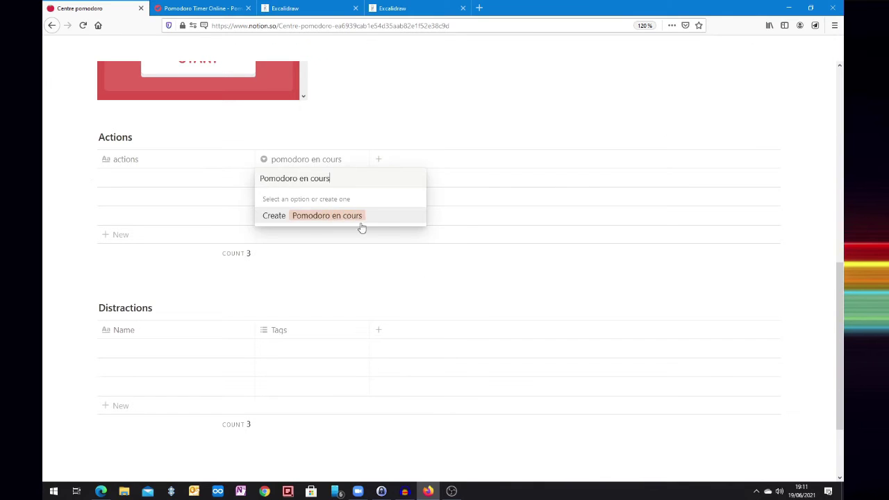
{"action": "left_click", "coordinate": [357, 220]}
{"action": "left_click", "coordinate": [338, 180]}
- Add a Checkbox column named "fait ?" to the Actions table
{"action": "left_click", "coordinate": [378, 160]}
{"action": "type", "text": "fait ?"}
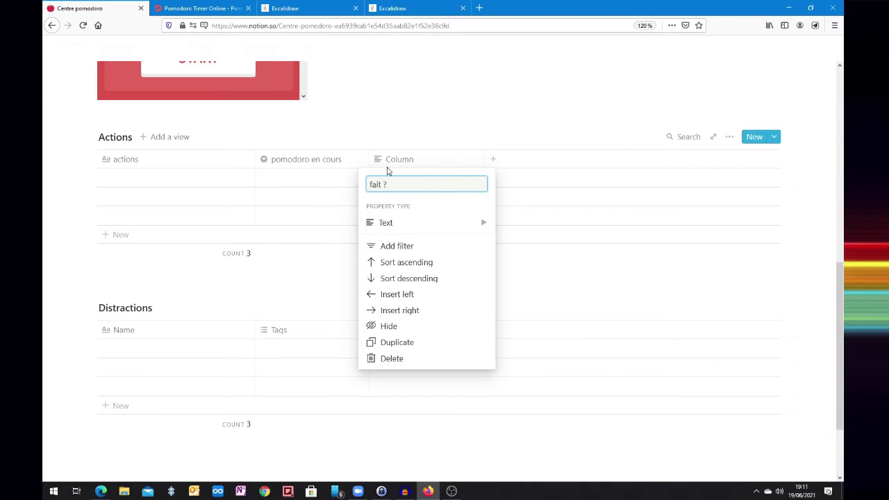
{"action": "mouse_move", "coordinate": [386, 222]}
{"action": "left_click", "coordinate": [520, 230]}
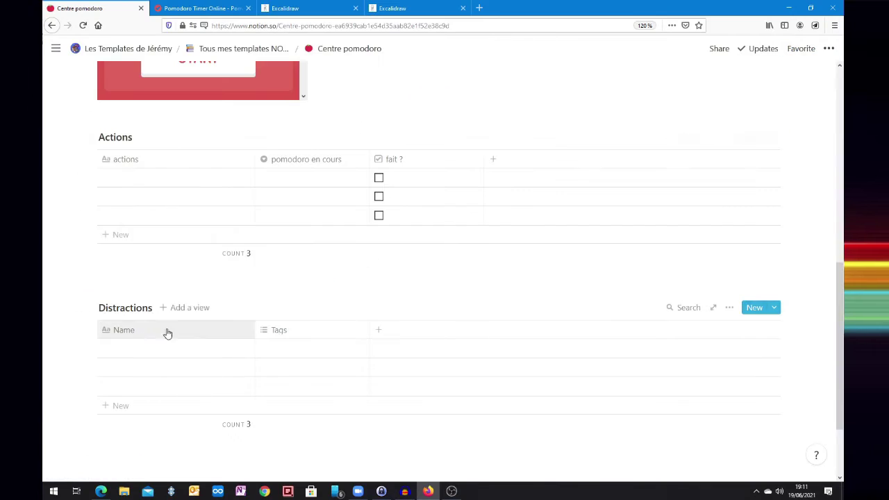
- In the Distractions table, rename Name to "nom distraction" and turn Tags into a Select property named "type de distraction"
{"action": "left_click", "coordinate": [166, 332]}
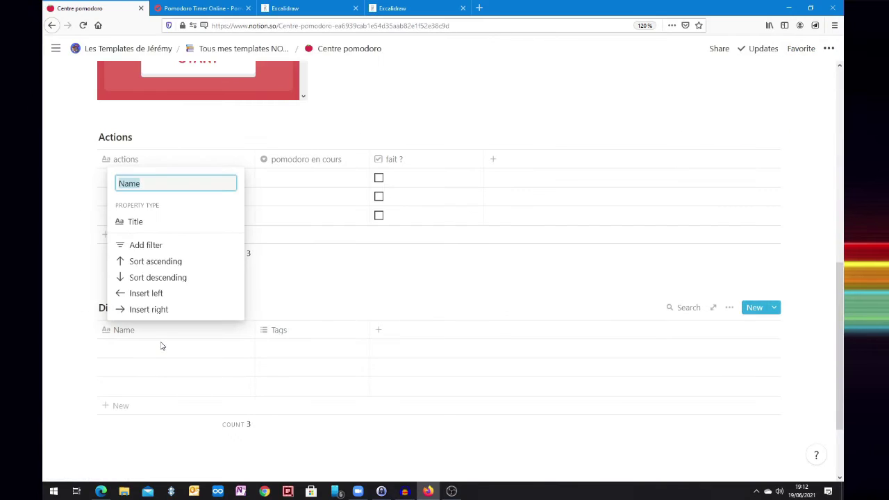
{"action": "type", "text": "nom distraction"}
{"action": "left_click", "coordinate": [280, 332]}
{"action": "type", "text": "type de distraction"}
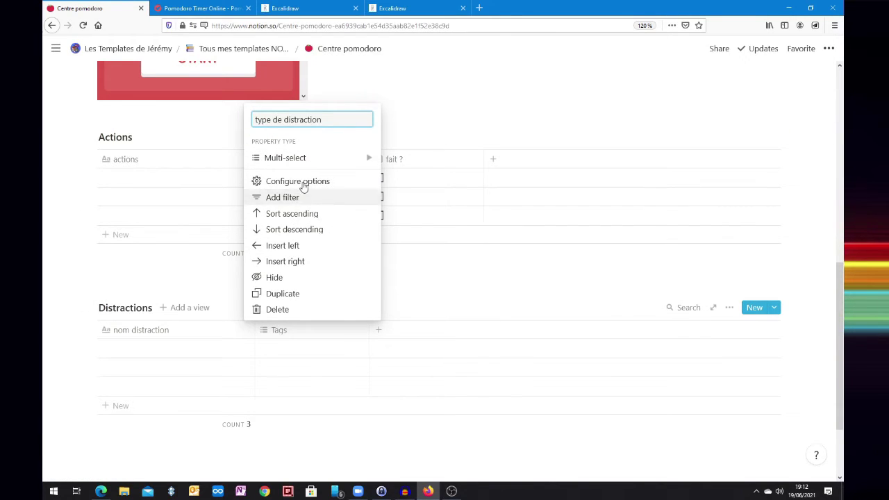
{"action": "left_click", "coordinate": [410, 97]}
- Create the options "interruption" and "Distraction" for type de distraction, and clear the first row's cell
{"action": "left_click", "coordinate": [284, 349]}
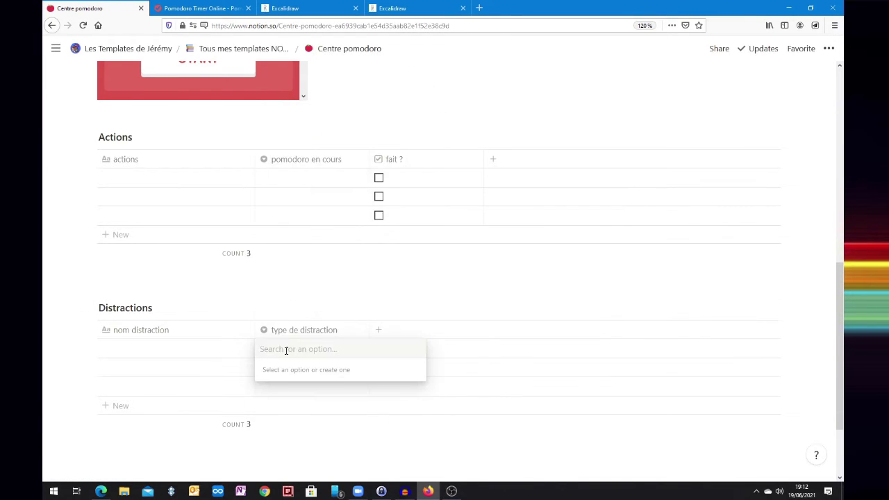
{"action": "type", "text": "interruption"}
{"action": "key", "text": "Return"}
{"action": "type", "text": "Distraction"}
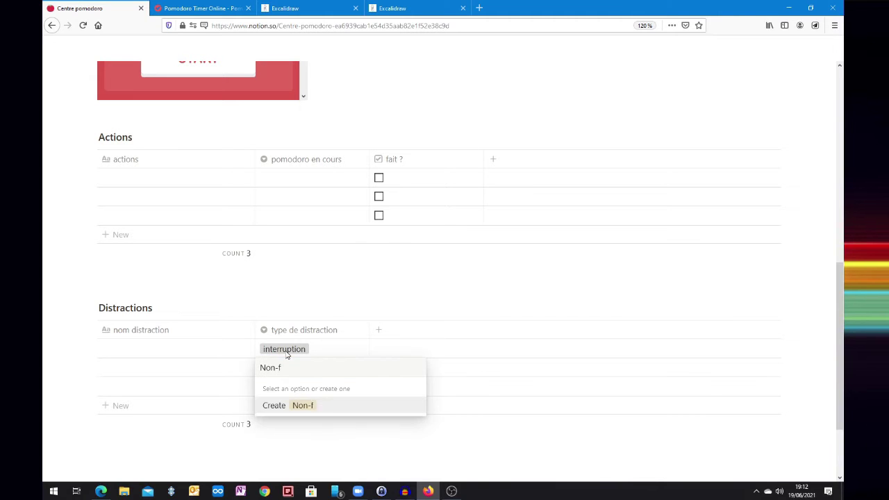
{"action": "key", "text": "Return"}
{"action": "left_click", "coordinate": [320, 349]}
{"action": "key", "text": "Escape"}
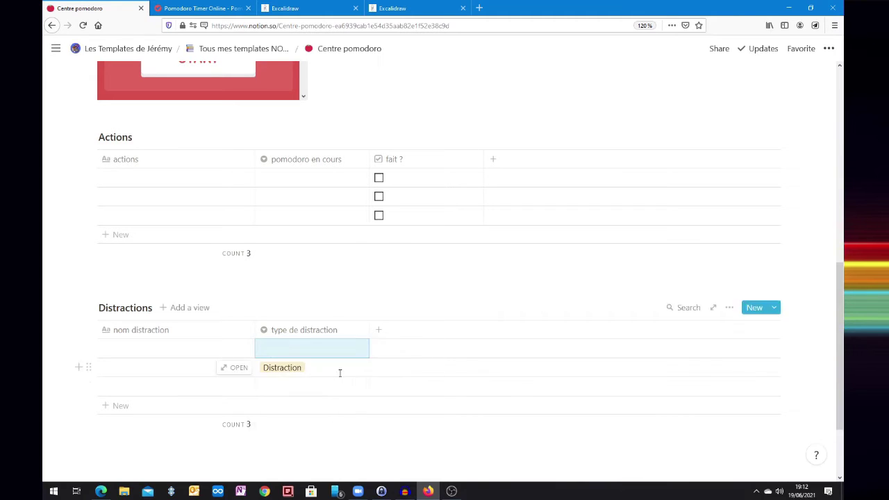
- Add a Number column named "temps" to the Distractions table
{"action": "left_click", "coordinate": [378, 330]}
{"action": "type", "text": "temps"}
{"action": "left_click", "coordinate": [417, 172]}
{"action": "left_click", "coordinate": [531, 86]}
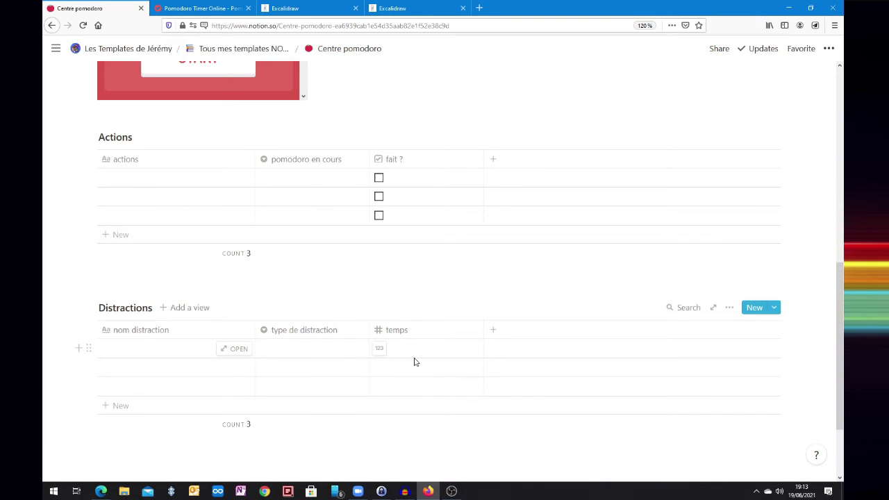
{"action": "scroll", "coordinate": [414, 362], "scroll_direction": "up", "scroll_amount": 5}
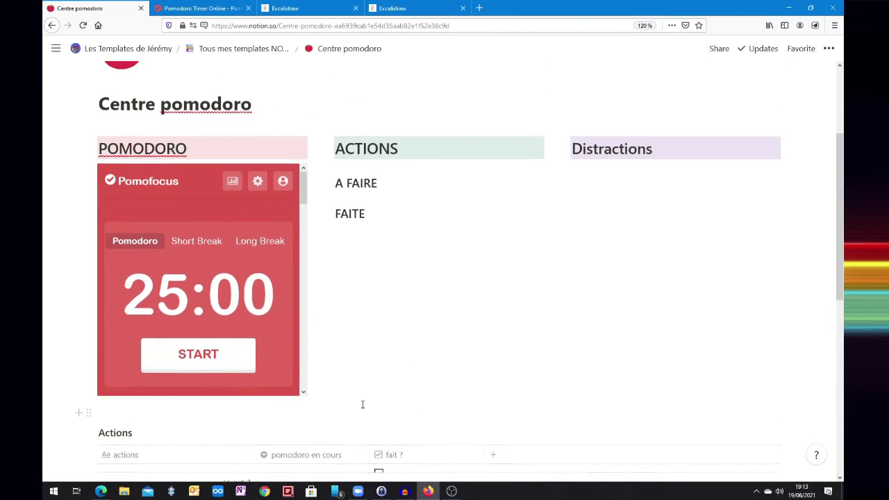
{"action": "scroll", "coordinate": [361, 404], "scroll_direction": "down", "scroll_amount": 4}
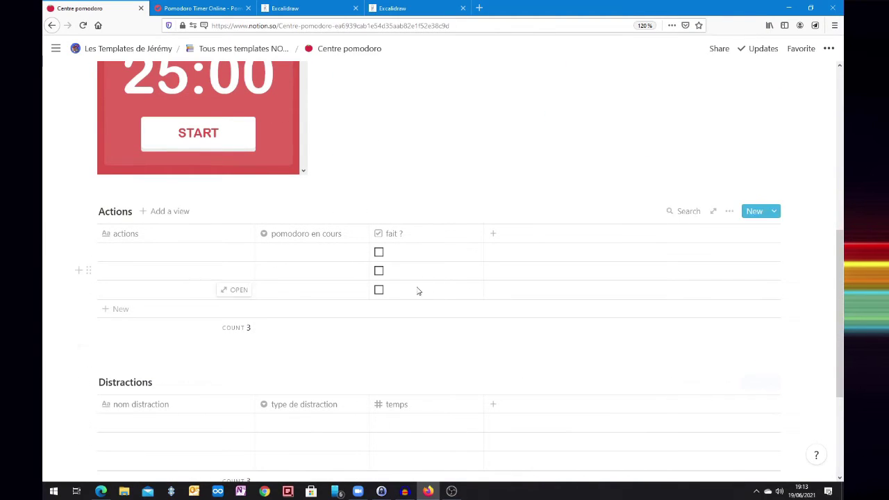
{"action": "scroll", "coordinate": [421, 308], "scroll_direction": "up", "scroll_amount": 4}
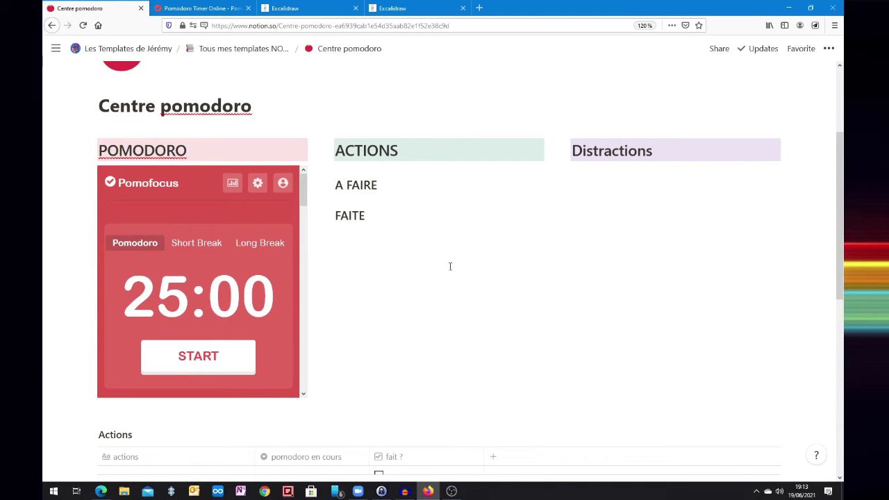
{"action": "scroll", "coordinate": [441, 284], "scroll_direction": "down", "scroll_amount": 4}
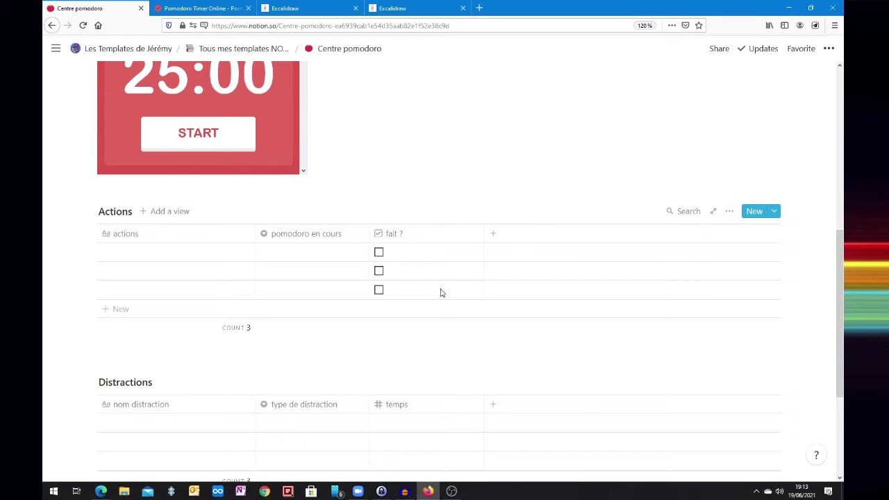
- Add the text lines "MES actions" and "Mes distractions" between the timer and the Actions table
{"action": "left_click", "coordinate": [119, 190]}
{"action": "type", "text": "MES actions"}
{"action": "key", "text": "Return"}
{"action": "type", "text": "Mes distraction"}
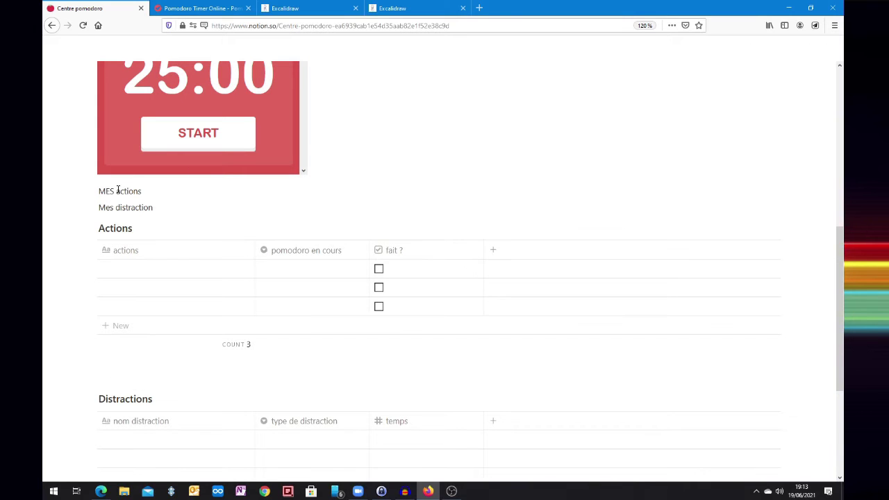
{"action": "type", "text": "s"}
- Turn the MES actions and Mes distractions lines into toggle lists
{"action": "left_click", "coordinate": [143, 191]}
{"action": "type", "text": "/tog"}
{"action": "key", "text": "Return"}
{"action": "key", "text": "BackSpace"}
{"action": "key", "text": "BackSpace"}
{"action": "type", "text": "/turntog"}
{"action": "key", "text": "Return"}
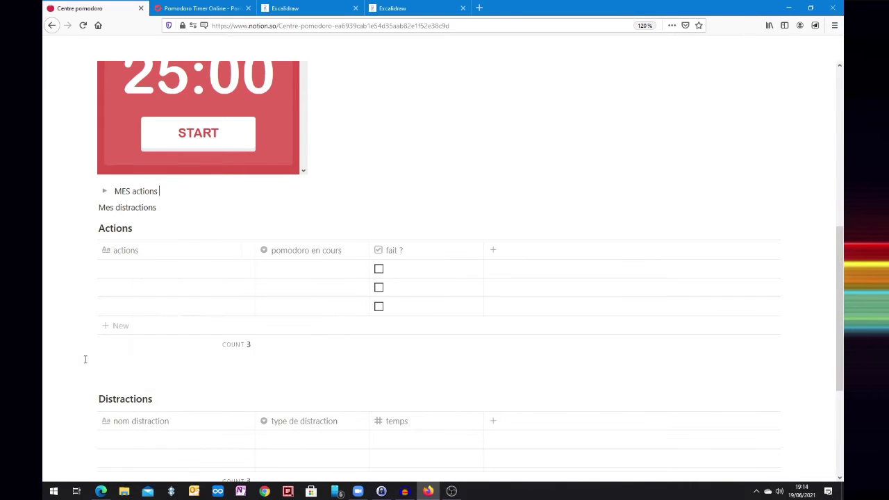
{"action": "key", "text": "Down"}
{"action": "type", "text": "/turntog"}
{"action": "key", "text": "Return"}
- Move the Actions table into the MES actions toggle and the Distractions table into the Mes distractions toggle
{"action": "left_click_drag", "start_coordinate": [73, 242], "coordinate": [115, 221]}
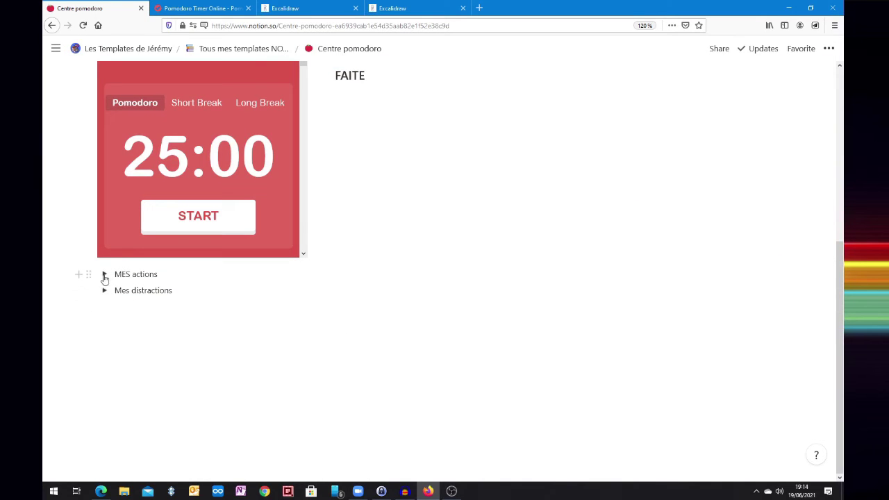
- Open and close the MES actions toggle and expand Mes distractions to check the tables nested inside
{"action": "scroll", "coordinate": [229, 336], "scroll_direction": "up", "scroll_amount": 3}
{"action": "scroll", "coordinate": [232, 343], "scroll_direction": "down", "scroll_amount": 3}
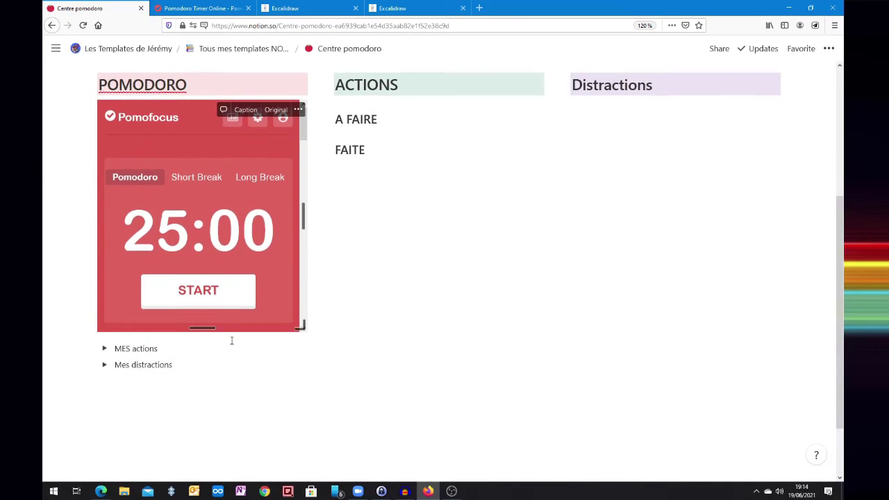
{"action": "scroll", "coordinate": [201, 341], "scroll_direction": "up", "scroll_amount": 1}
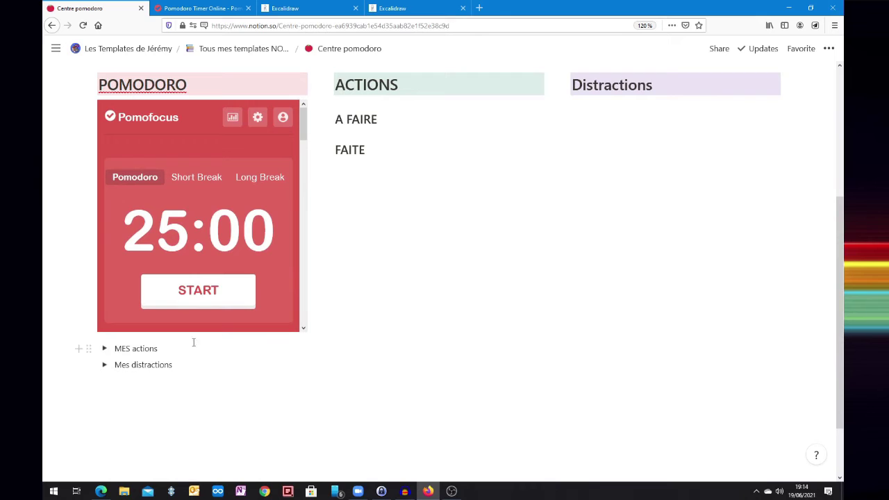
{"action": "left_click", "coordinate": [105, 349]}
{"action": "left_click", "coordinate": [105, 350]}
{"action": "left_click", "coordinate": [105, 366]}
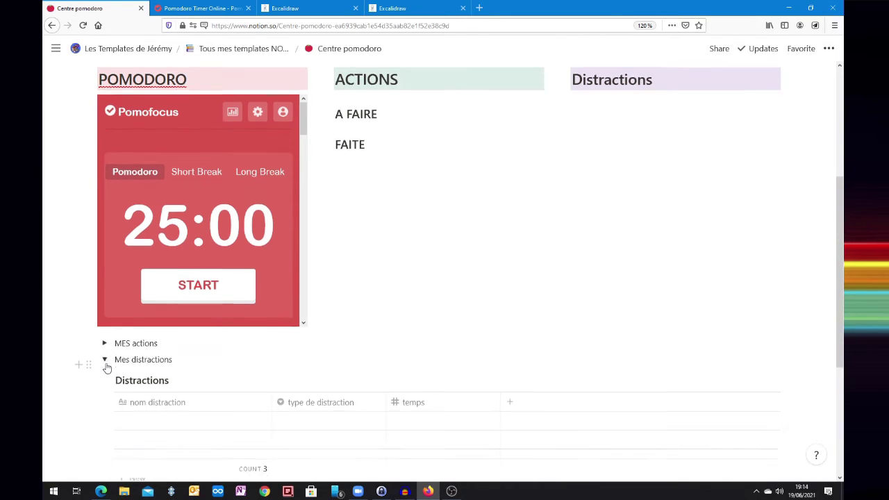
- Collapse the Mes distractions toggle and look over the page's columns above it
{"action": "scroll", "coordinate": [106, 366], "scroll_direction": "down", "scroll_amount": 2}
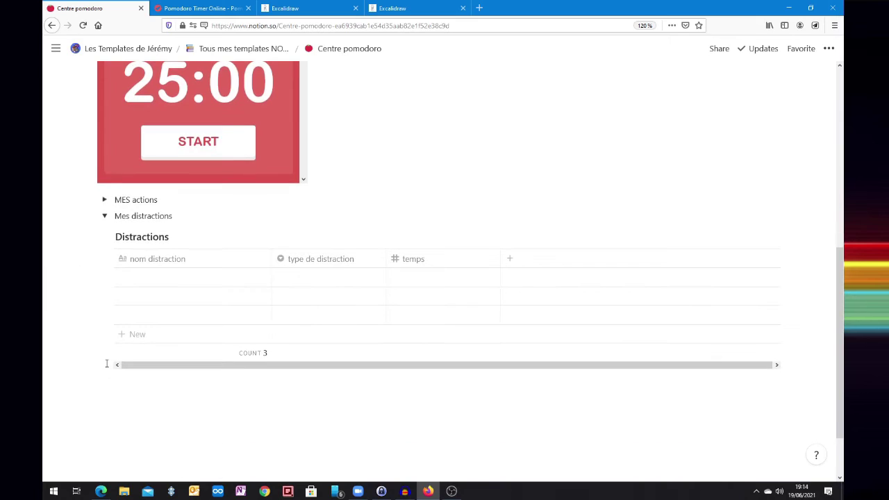
{"action": "left_click", "coordinate": [105, 216]}
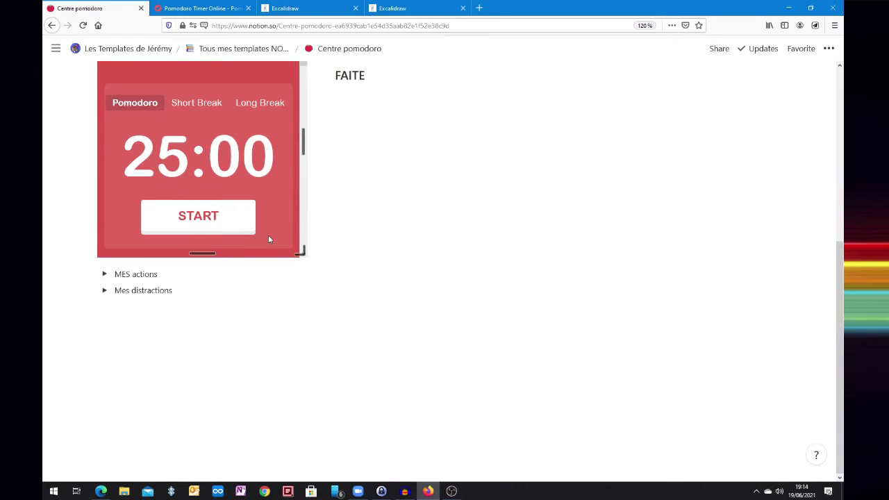
{"action": "left_click", "coordinate": [209, 283]}
{"action": "scroll", "coordinate": [313, 276], "scroll_direction": "up", "scroll_amount": 3}
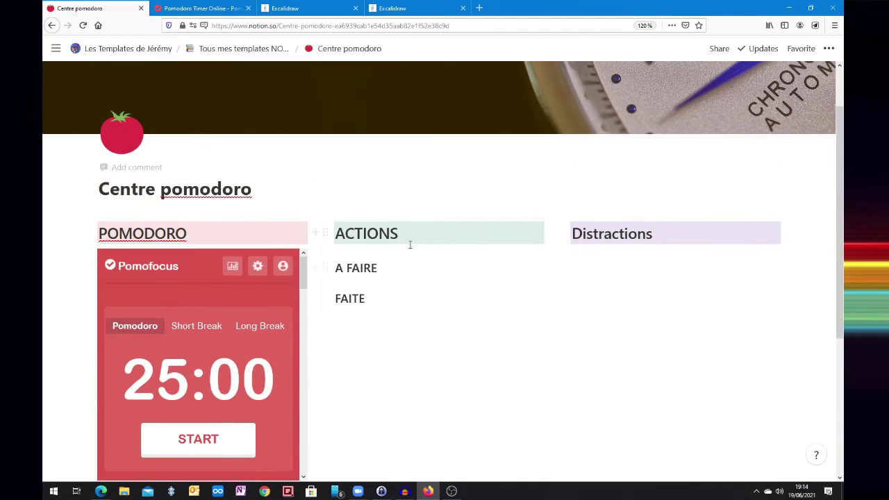
{"action": "scroll", "coordinate": [399, 312], "scroll_direction": "down", "scroll_amount": 3}
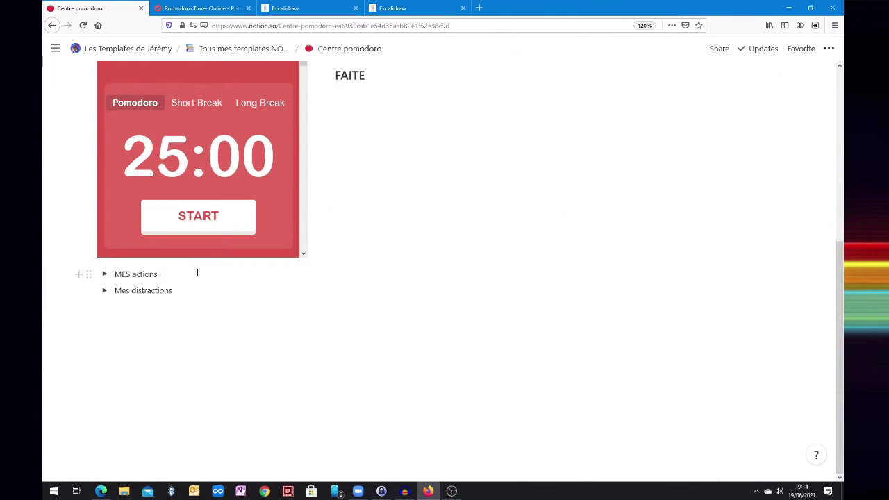
- Give the MES actions toggle a green background
{"action": "type", "text": "/"}
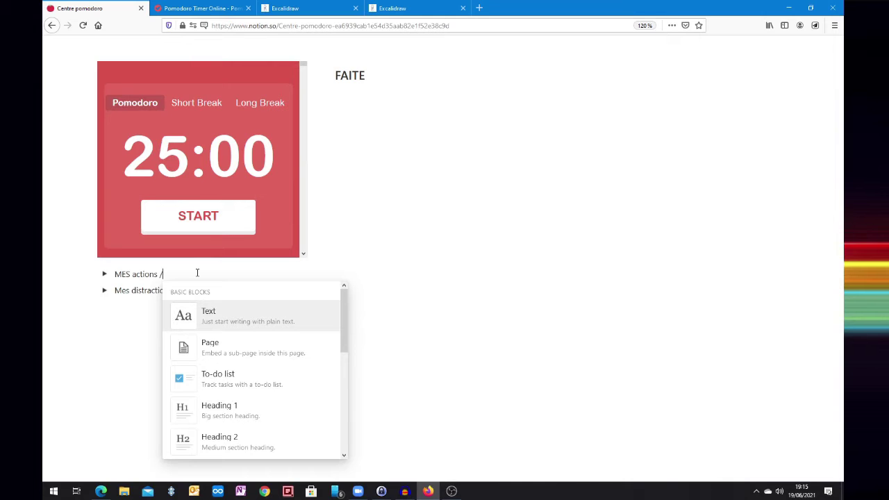
{"action": "type", "text": "gree"}
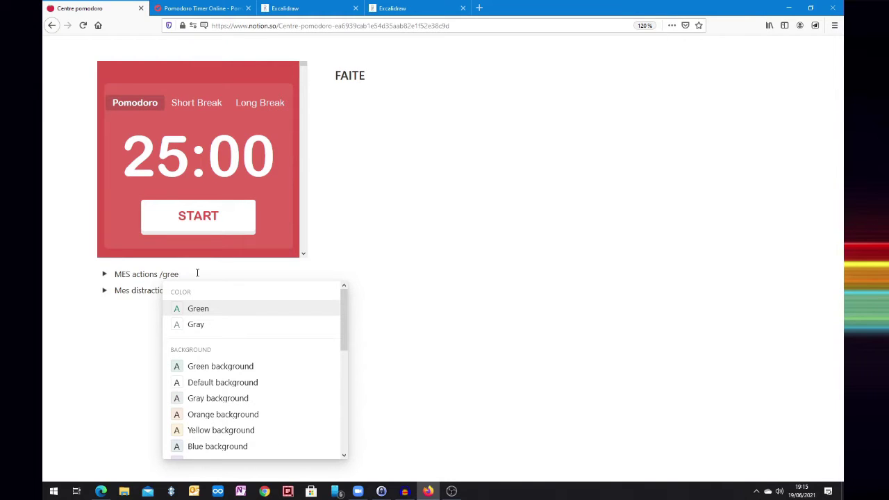
{"action": "key", "text": "Down"}
{"action": "key", "text": "Down"}
{"action": "key", "text": "Down"}
{"action": "key", "text": "Up"}
{"action": "key", "text": "Return"}
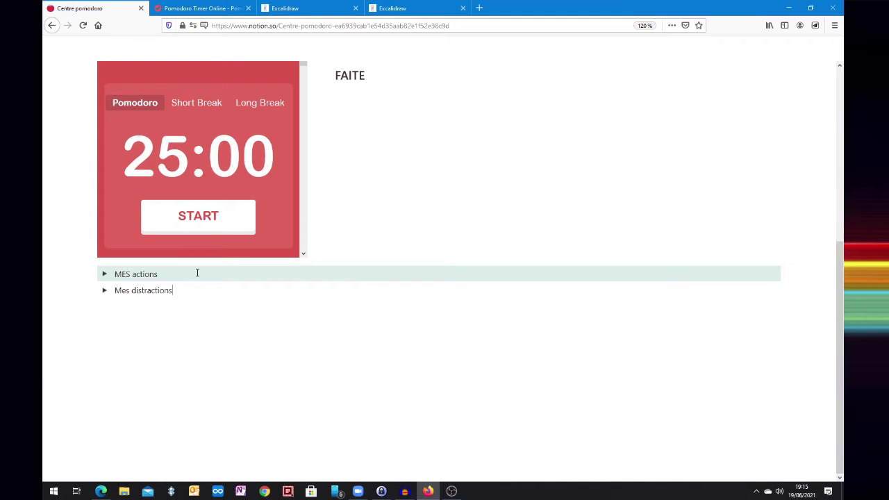
- Apply a purple background to the Mes distractions toggle
{"action": "type", "text": "/pur"}
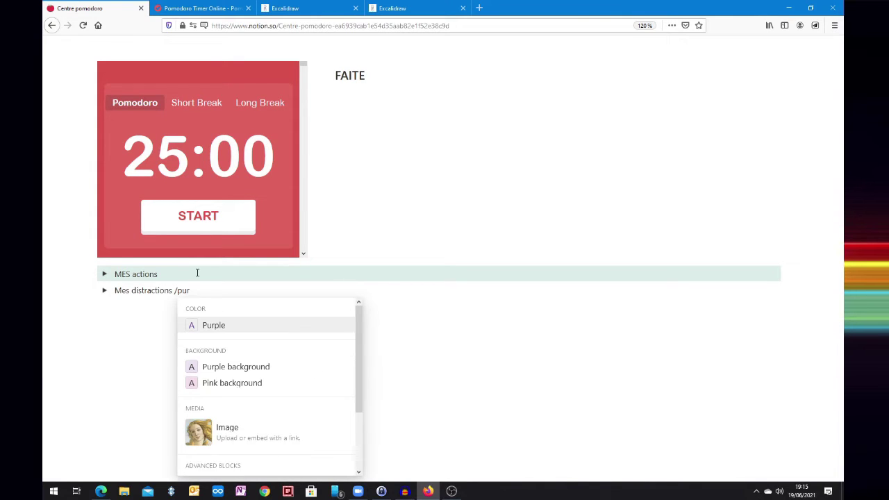
{"action": "type", "text": "ple"}
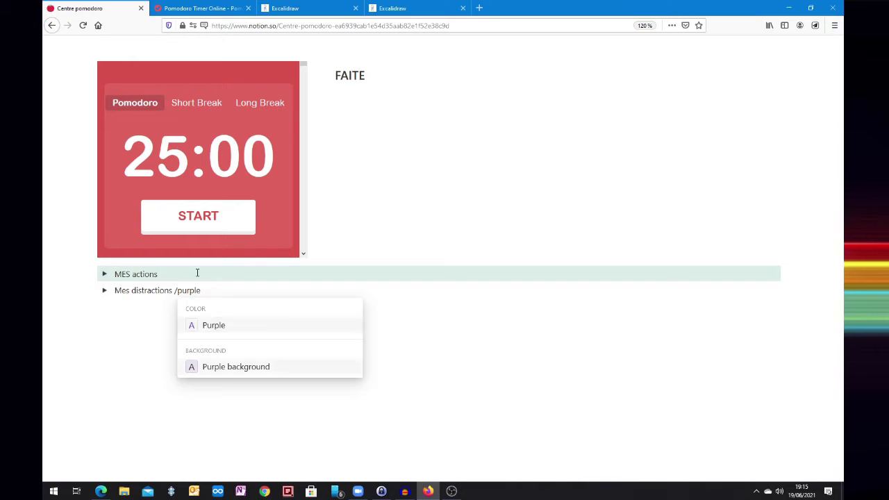
{"action": "key", "text": "Down"}
{"action": "key", "text": "Return"}
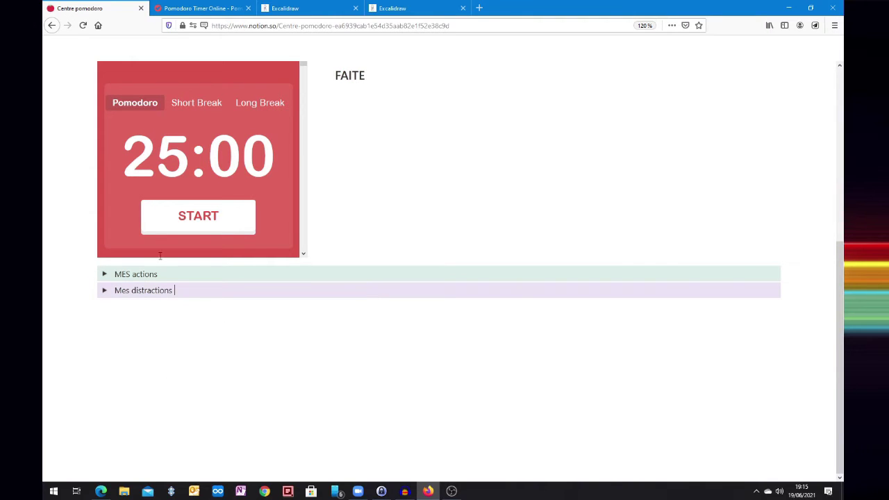
- Expand and collapse the MES actions and Mes distractions toggles to check the coloured tables inside
{"action": "left_click", "coordinate": [105, 275]}
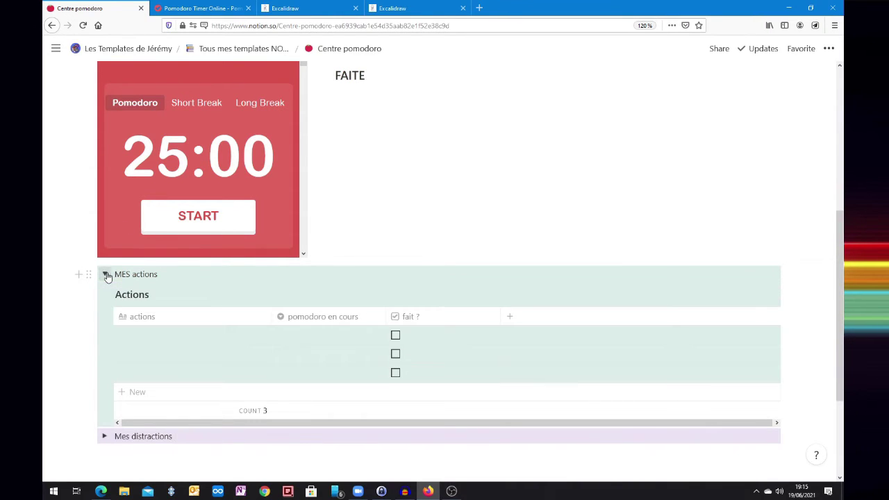
{"action": "left_click", "coordinate": [105, 274]}
{"action": "left_click", "coordinate": [105, 292]}
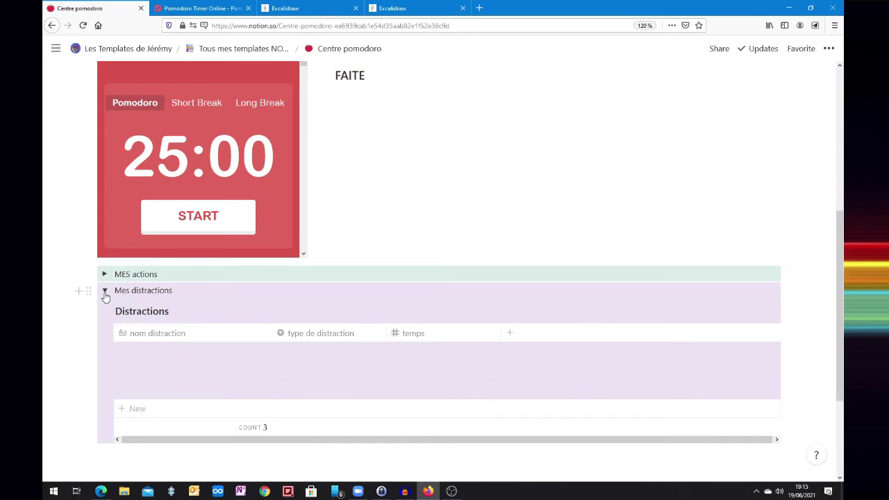
{"action": "left_click", "coordinate": [104, 292]}
{"action": "scroll", "coordinate": [253, 337], "scroll_direction": "up", "scroll_amount": 3}
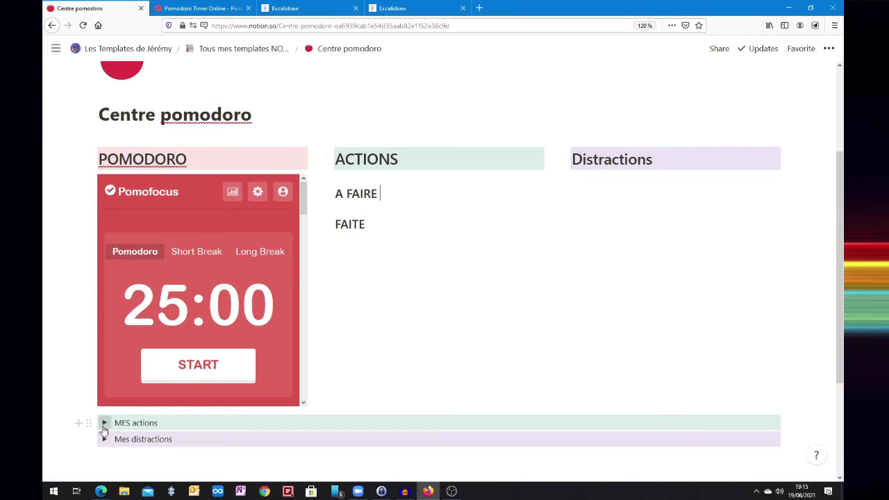
- Expand the MES actions toggle and set the first Actions row's pomodoro en cours property to "Pomodoro en cours"
{"action": "left_click", "coordinate": [104, 423]}
{"action": "scroll", "coordinate": [353, 310], "scroll_direction": "down", "scroll_amount": 4}
{"action": "scroll", "coordinate": [357, 327], "scroll_direction": "up", "scroll_amount": 2}
{"action": "scroll", "coordinate": [356, 326], "scroll_direction": "down", "scroll_amount": 2}
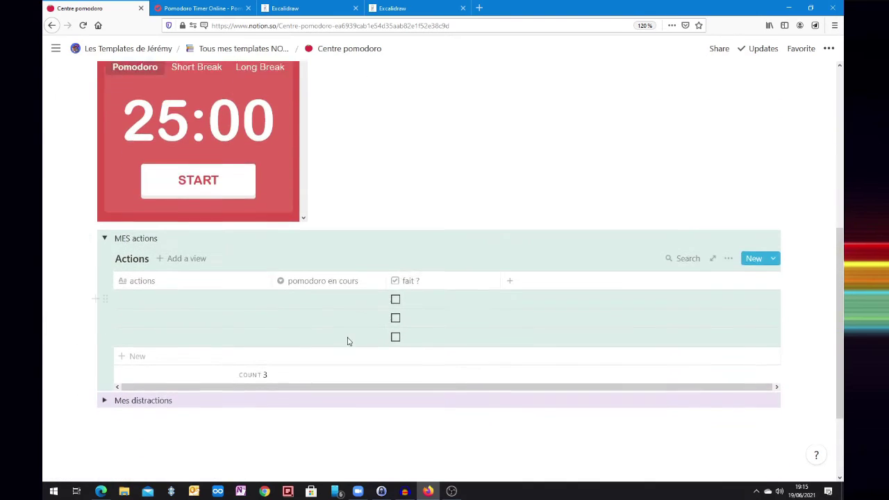
{"action": "scroll", "coordinate": [331, 298], "scroll_direction": "up", "scroll_amount": 3}
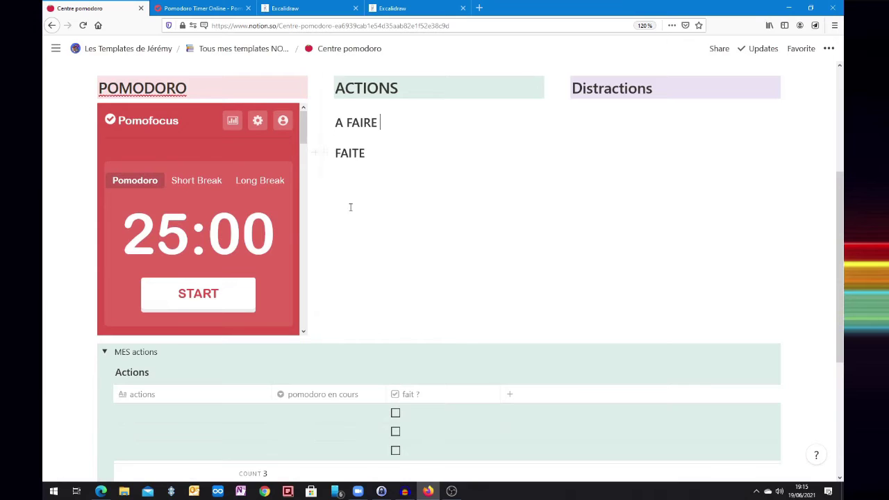
{"action": "scroll", "coordinate": [306, 333], "scroll_direction": "down", "scroll_amount": 2}
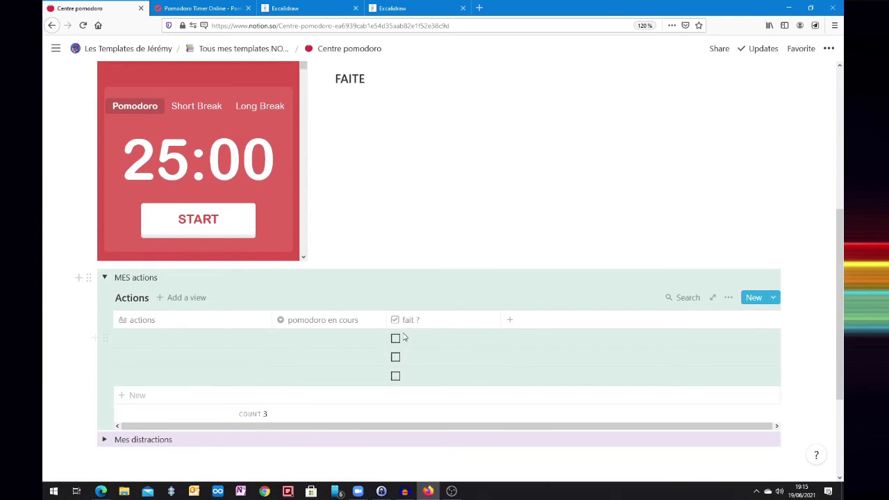
{"action": "left_click", "coordinate": [317, 348]}
{"action": "left_click", "coordinate": [317, 380]}
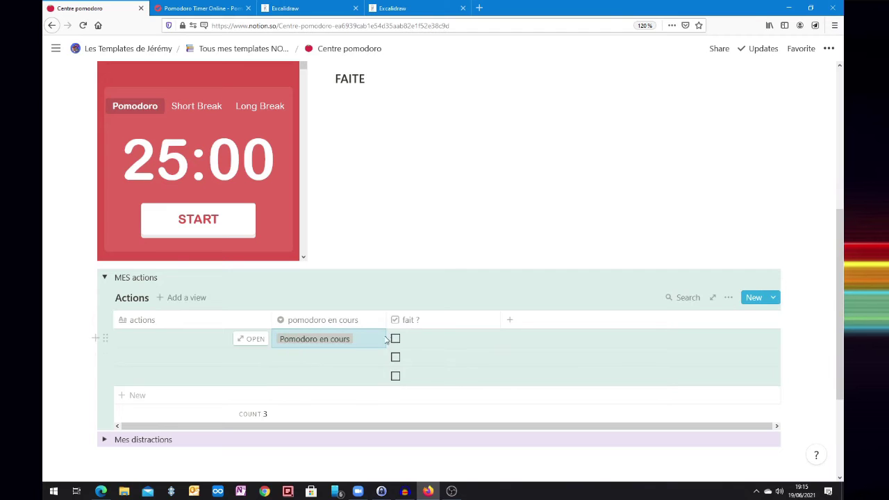
- Name the first row of the Actions table "actions 001"
{"action": "left_click", "coordinate": [194, 341]}
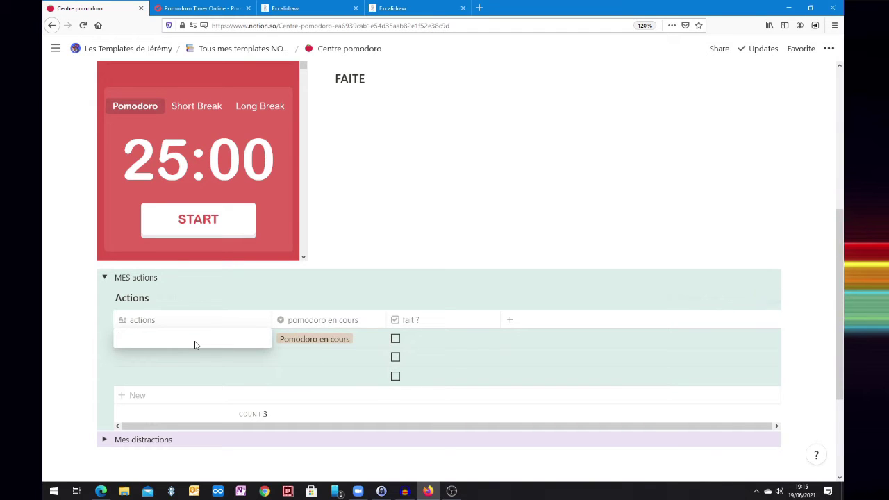
{"action": "type", "text": "actio"}
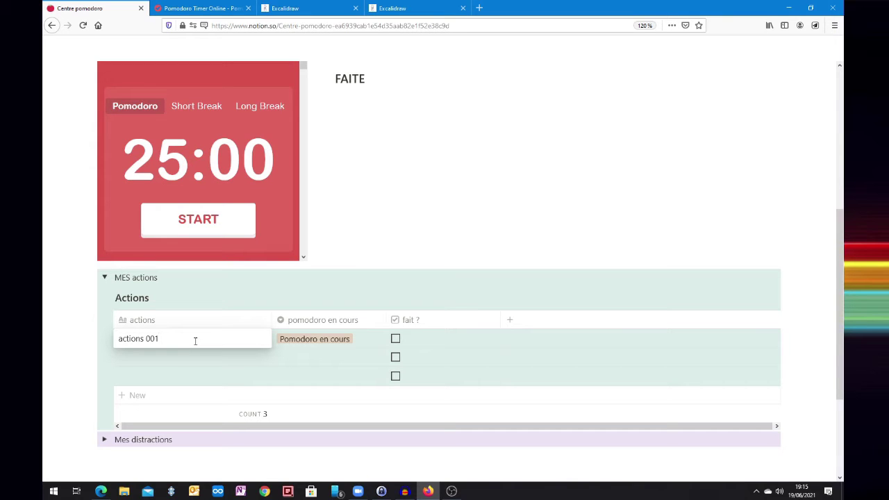
{"action": "type", "text": "ns 001"}
{"action": "key", "text": "Escape"}
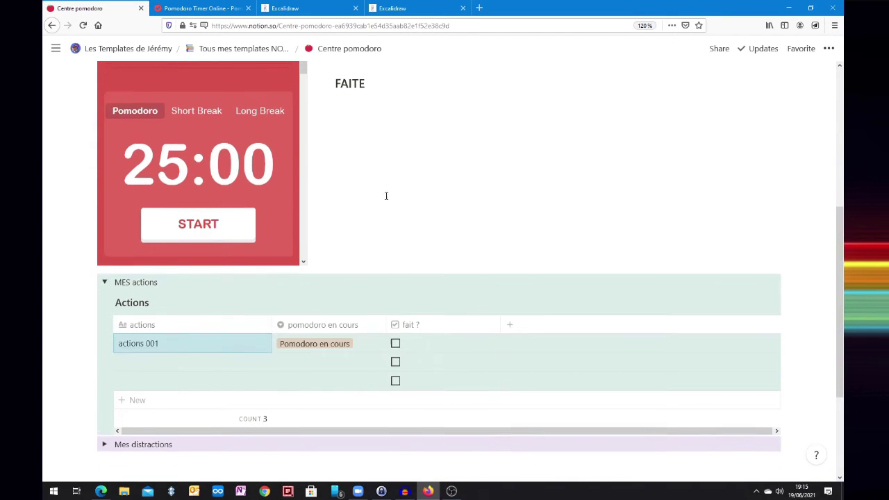
- Fill the second Actions row with the name "actions 002", the option "Pomodoro en cours" and a ticked fait ? checkbox
{"action": "scroll", "coordinate": [368, 236], "scroll_direction": "up", "scroll_amount": 3}
{"action": "scroll", "coordinate": [368, 275], "scroll_direction": "down", "scroll_amount": 5}
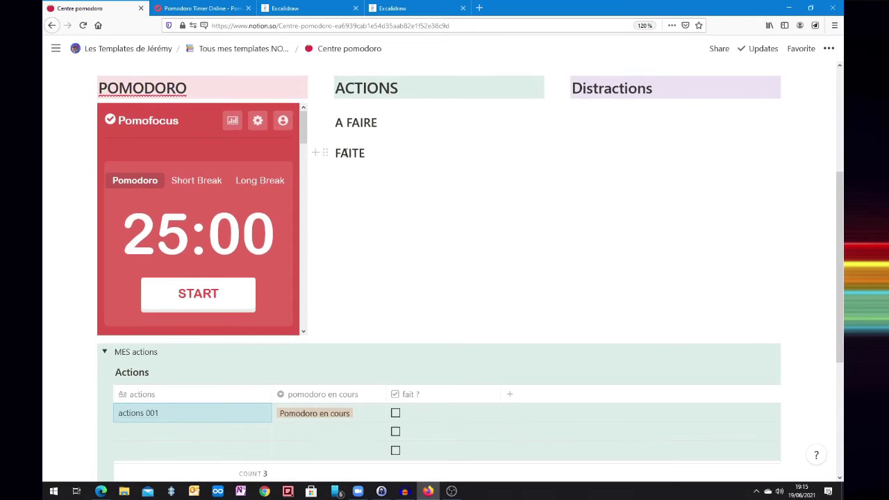
{"action": "left_click", "coordinate": [162, 291]}
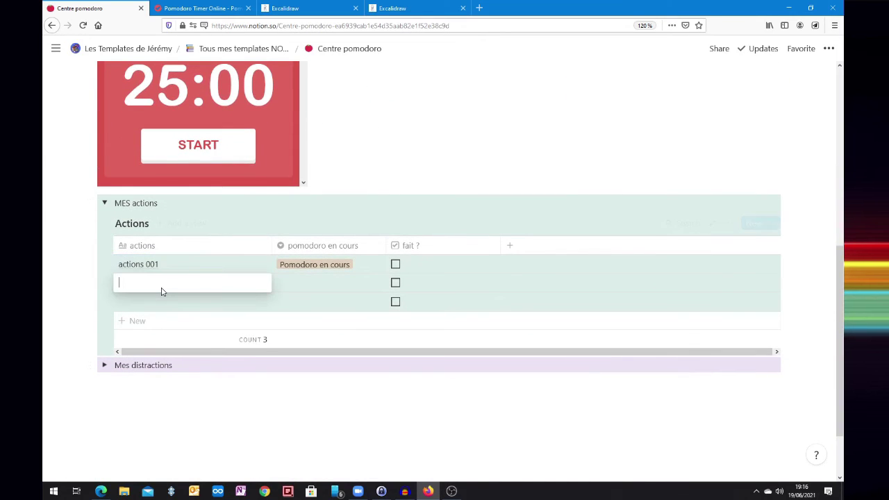
{"action": "type", "text": "actions 002"}
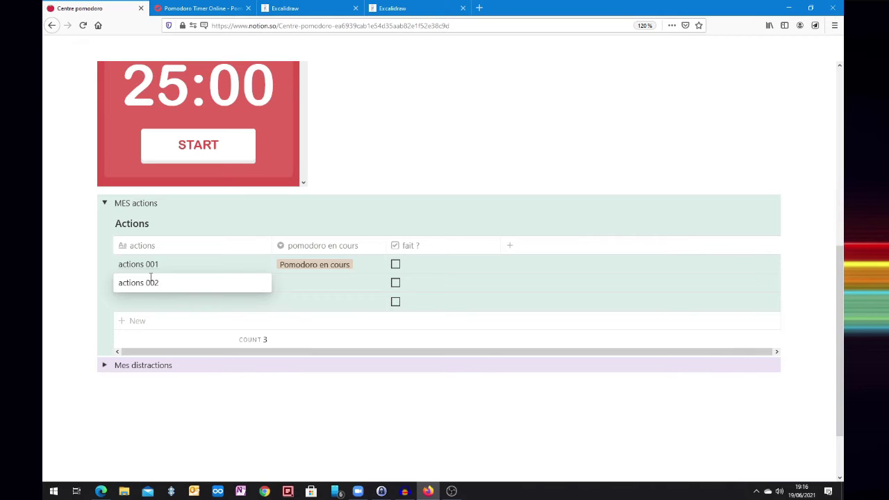
{"action": "key", "text": "Escape"}
{"action": "left_click", "coordinate": [337, 286]}
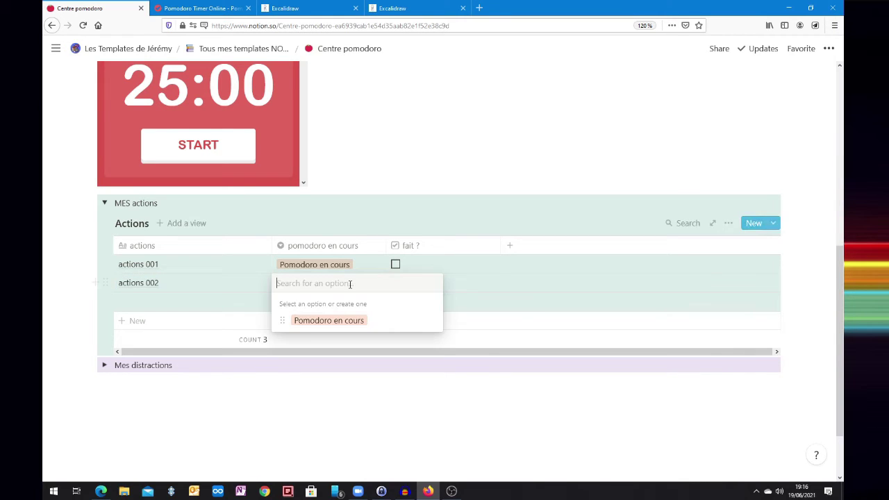
{"action": "left_click", "coordinate": [329, 321]}
{"action": "left_click", "coordinate": [395, 283]}
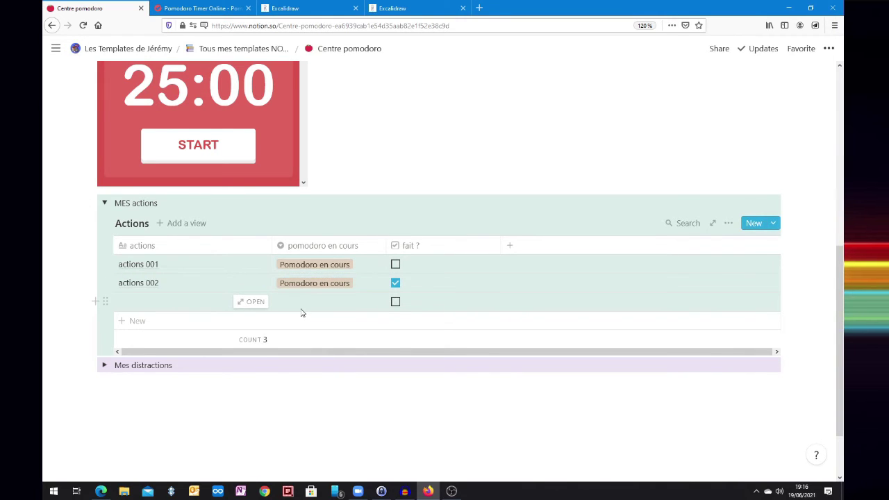
- Collapse the MES actions toggle and insert a linked view of the Centre pomodoro Actions database under the A FAIRE heading
{"action": "left_click", "coordinate": [104, 203]}
{"action": "scroll", "coordinate": [413, 408], "scroll_direction": "up", "scroll_amount": 3}
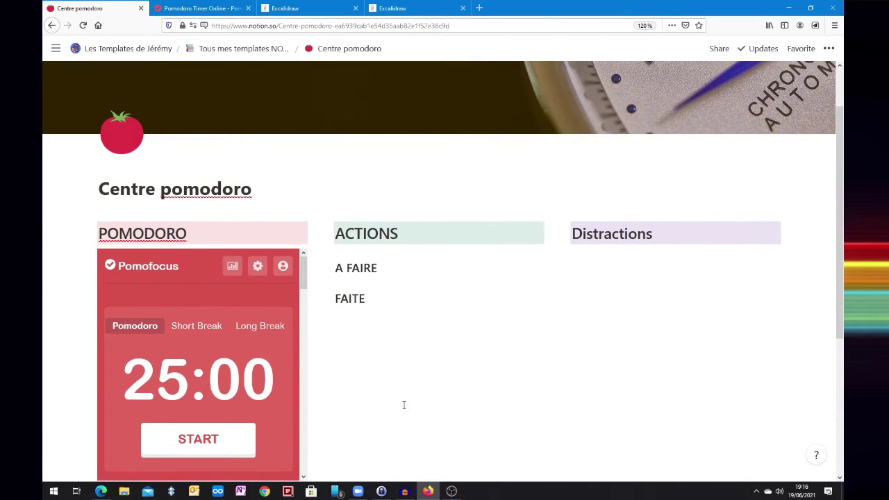
{"action": "key", "text": "Return"}
{"action": "type", "text": "/"}
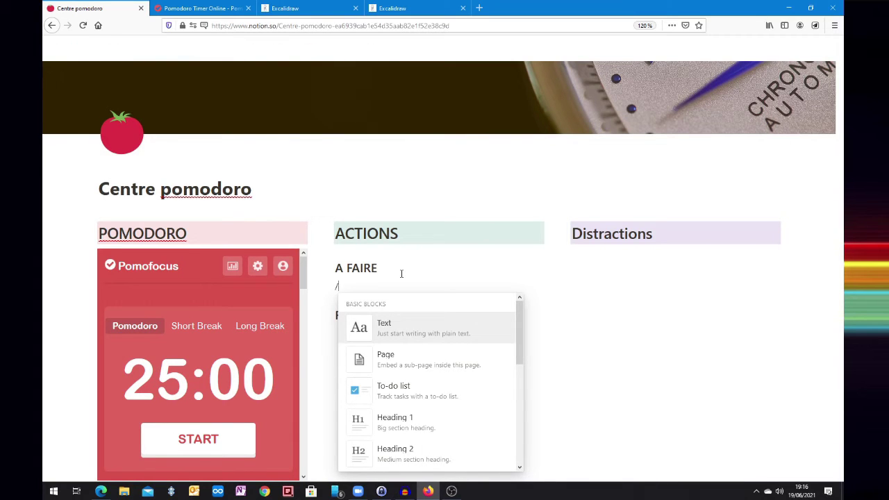
{"action": "type", "text": "linked"}
{"action": "key", "text": "Return"}
{"action": "type", "text": "actions"}
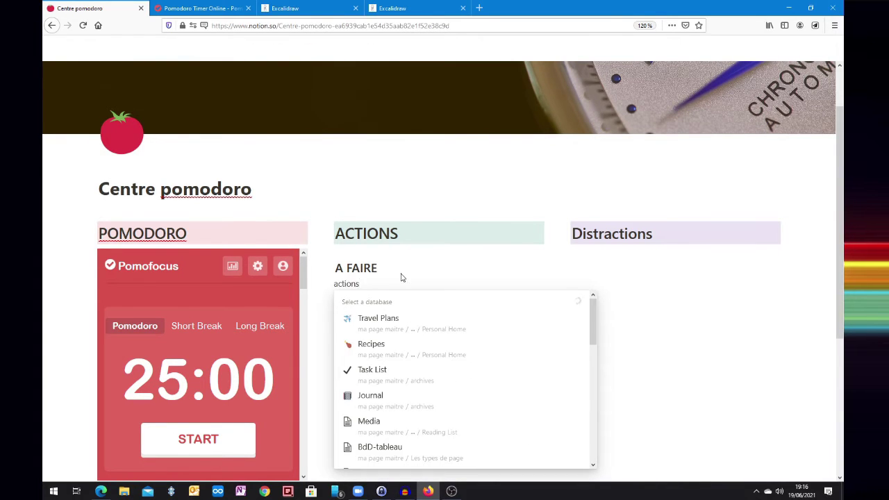
{"action": "key", "text": "Return"}
- Insert a second linked view of the Centre pomodoro Actions database under the FAITE heading
{"action": "scroll", "coordinate": [366, 311], "scroll_direction": "down", "scroll_amount": 3}
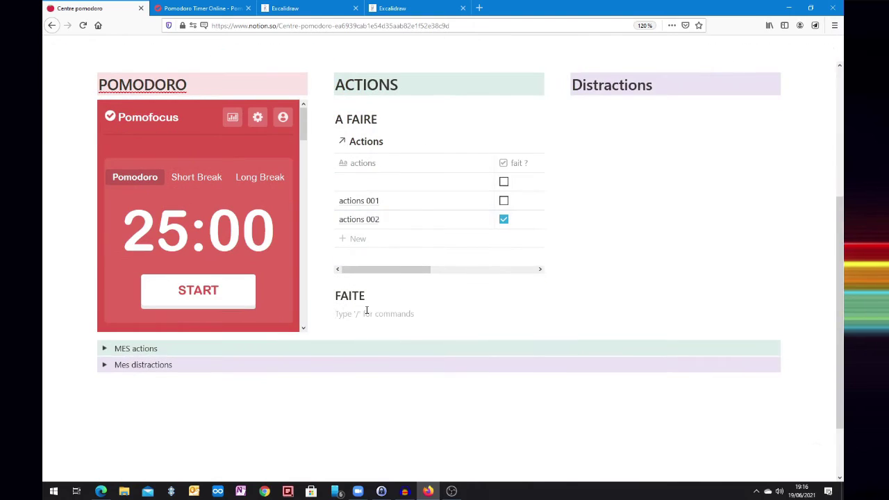
{"action": "type", "text": "/linked"}
{"action": "key", "text": "Return"}
{"action": "type", "text": "actions"}
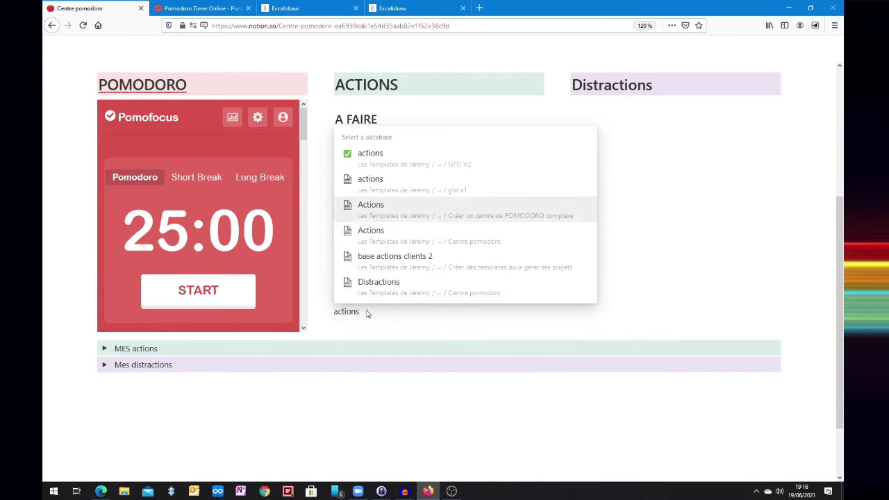
{"action": "key", "text": "Return"}
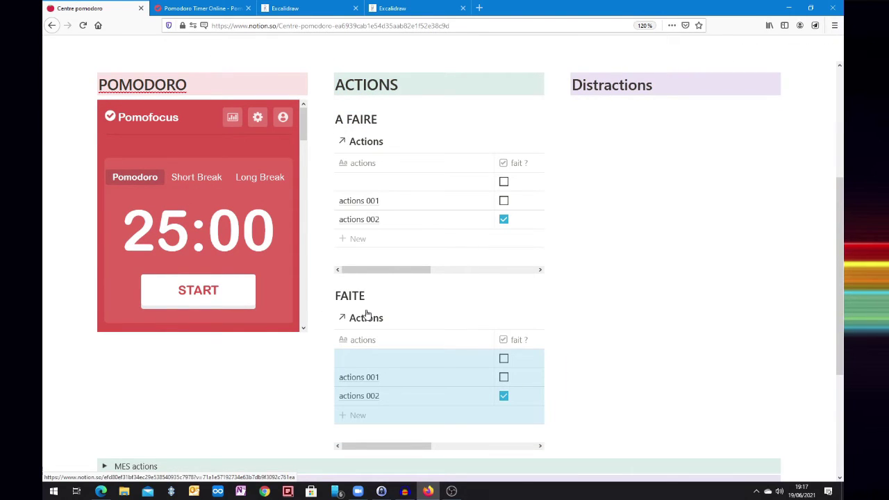
- Add a List view named "a faire" to the linked Actions database under the A FAIRE heading
{"action": "scroll", "coordinate": [413, 298], "scroll_direction": "down", "scroll_amount": 2}
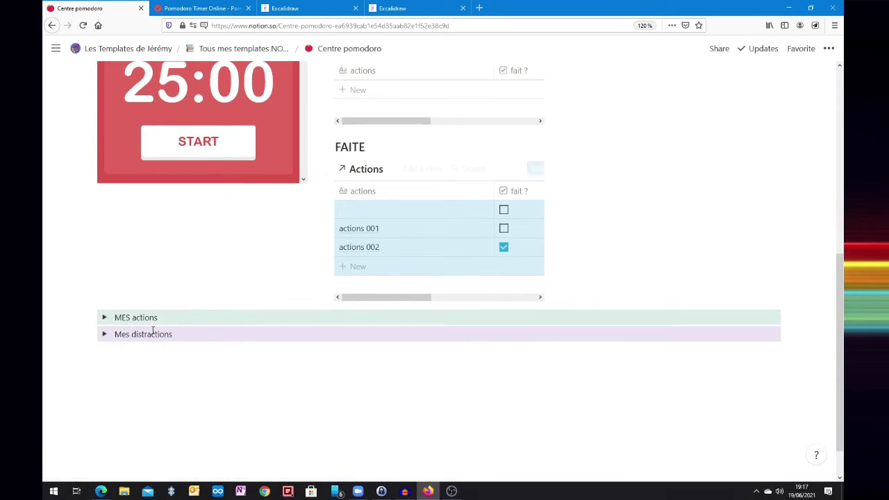
{"action": "scroll", "coordinate": [394, 281], "scroll_direction": "up", "scroll_amount": 3}
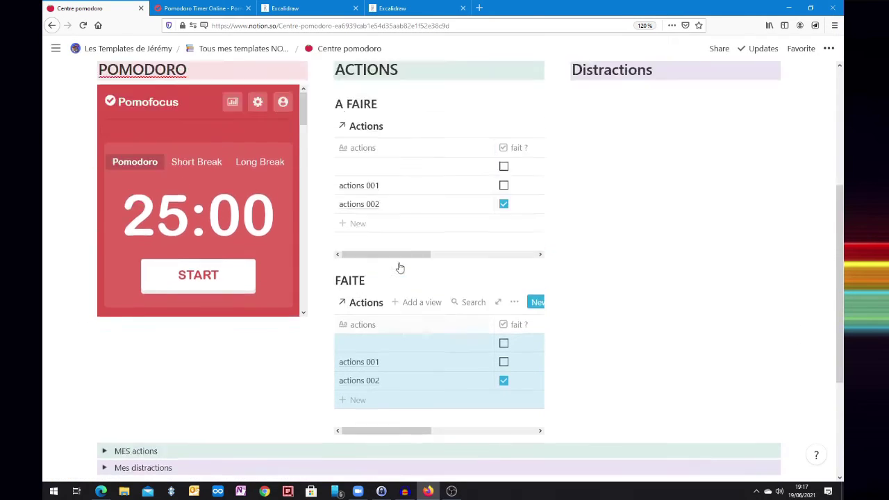
{"action": "scroll", "coordinate": [394, 270], "scroll_direction": "down", "scroll_amount": 1}
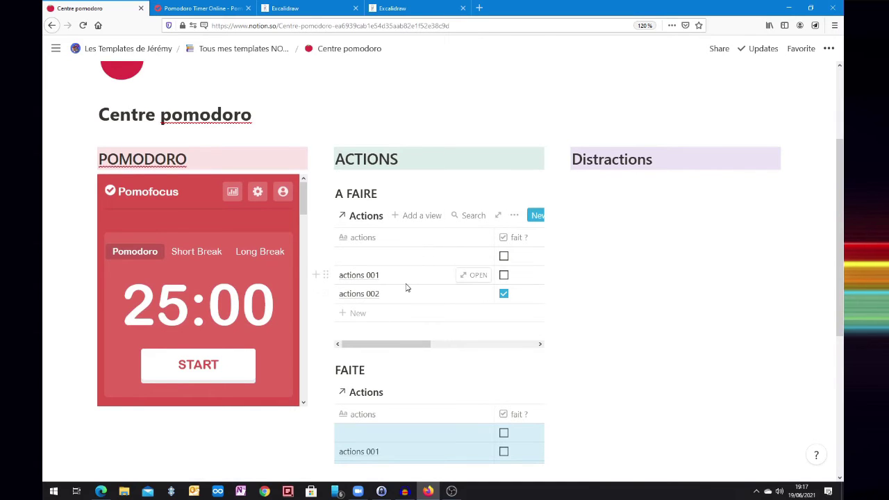
{"action": "left_click", "coordinate": [418, 215]}
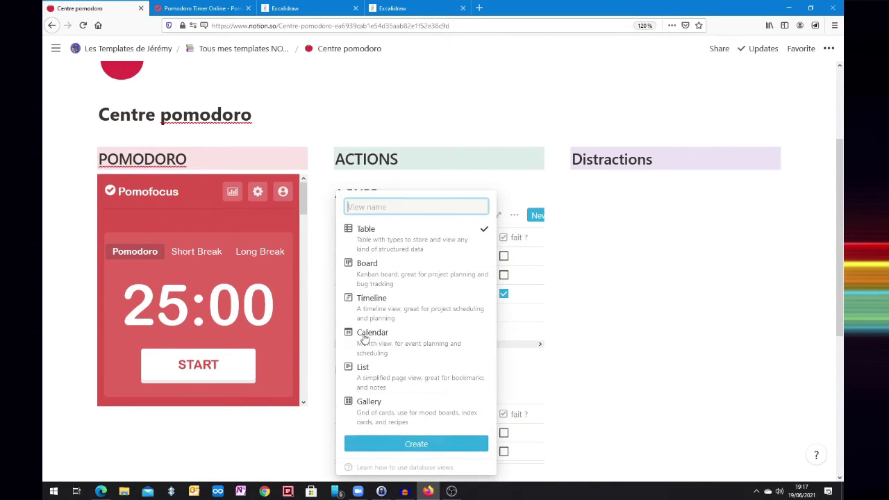
{"action": "left_click", "coordinate": [389, 372]}
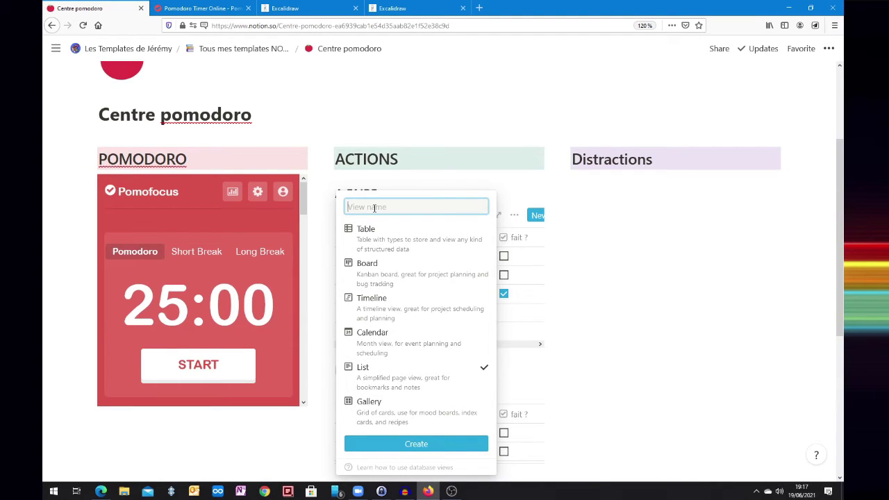
{"action": "type", "text": "a faire"}
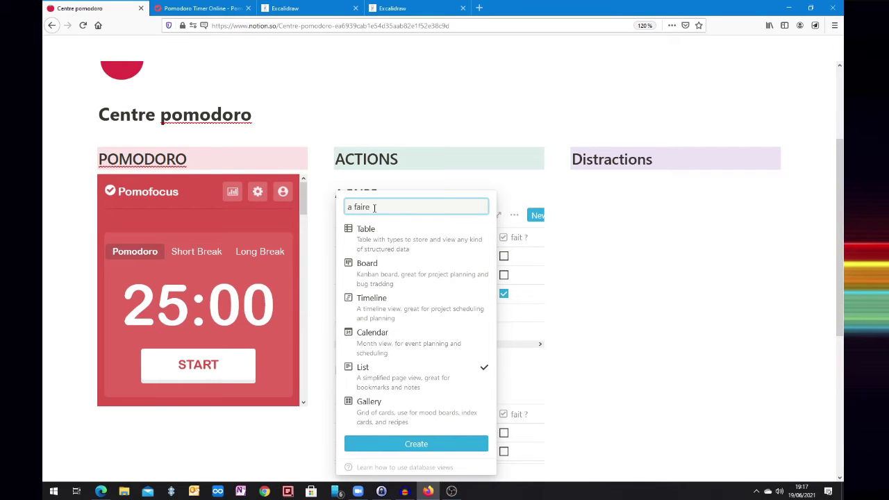
{"action": "left_click", "coordinate": [415, 445]}
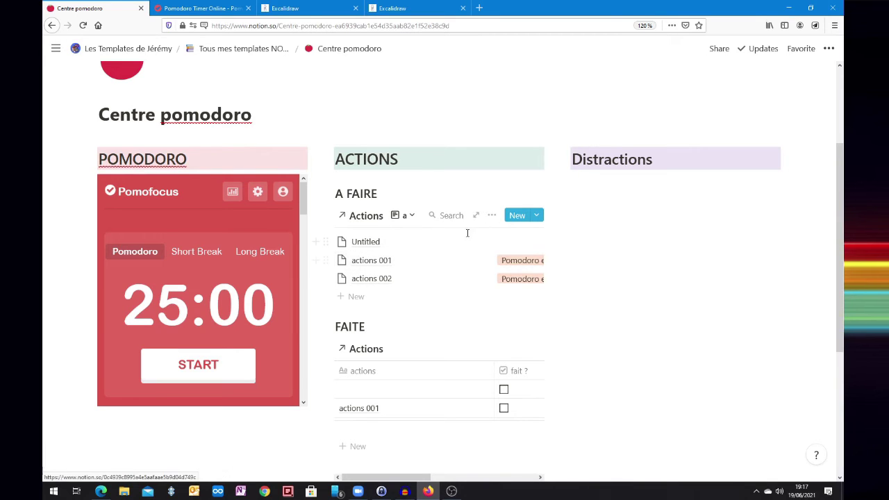
- Filter the "a faire" view to rows where the fait ? checkbox is unchecked
{"action": "left_click", "coordinate": [491, 217]}
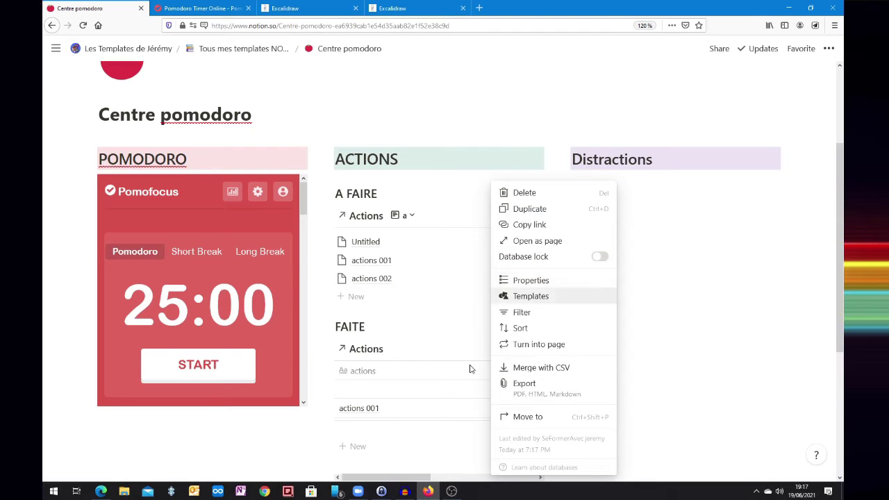
{"action": "left_click", "coordinate": [526, 321]}
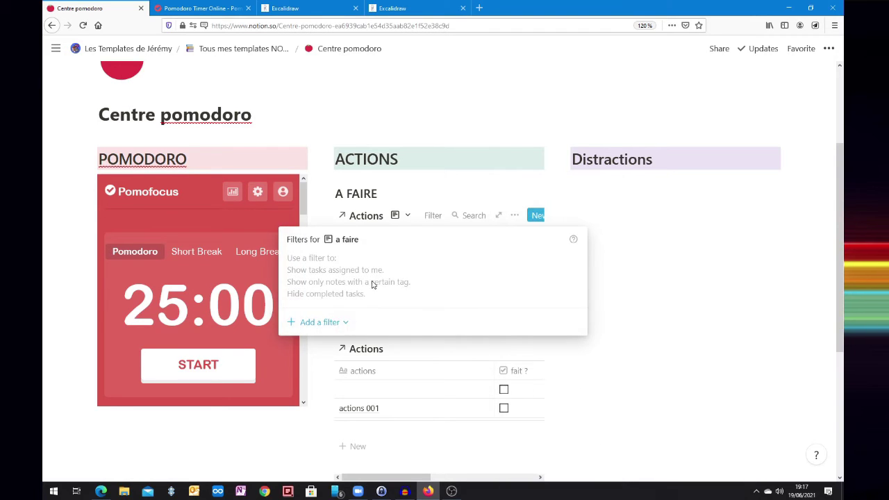
{"action": "left_click", "coordinate": [340, 321]}
{"action": "left_click", "coordinate": [328, 344]}
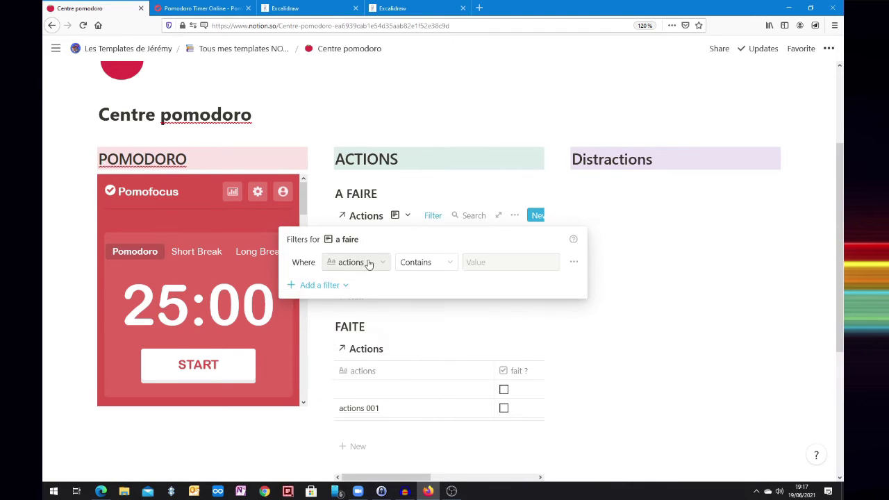
{"action": "left_click", "coordinate": [367, 262]}
{"action": "left_click", "coordinate": [348, 333]}
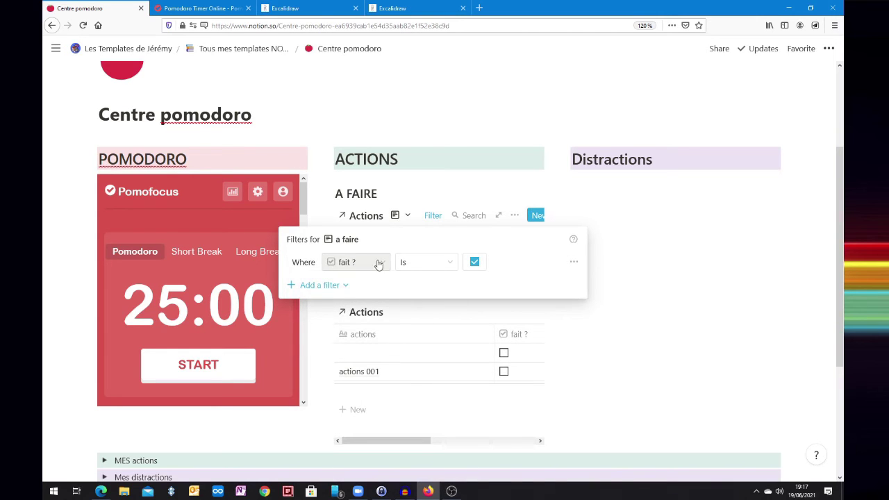
{"action": "left_click", "coordinate": [475, 262]}
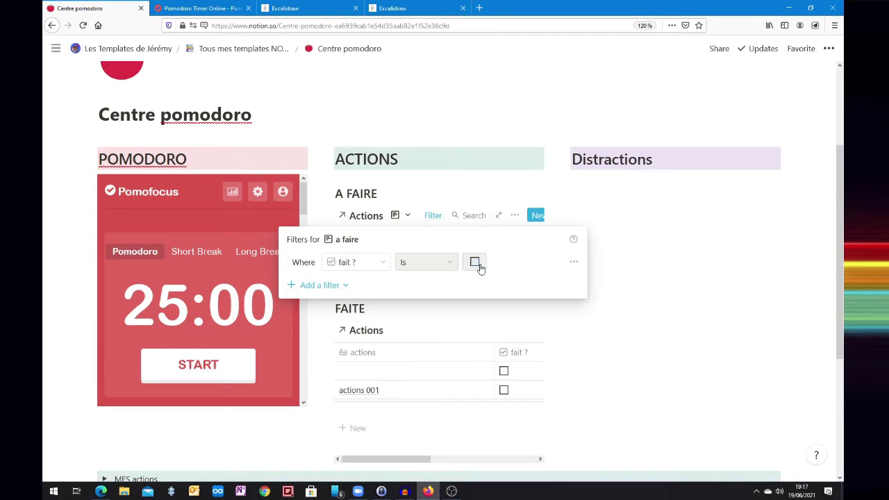
- Add a second filter to the "a faire" view requiring pomodoro en cours to be "Pomodoro en cours"
{"action": "left_click", "coordinate": [322, 286]}
{"action": "left_click", "coordinate": [356, 306]}
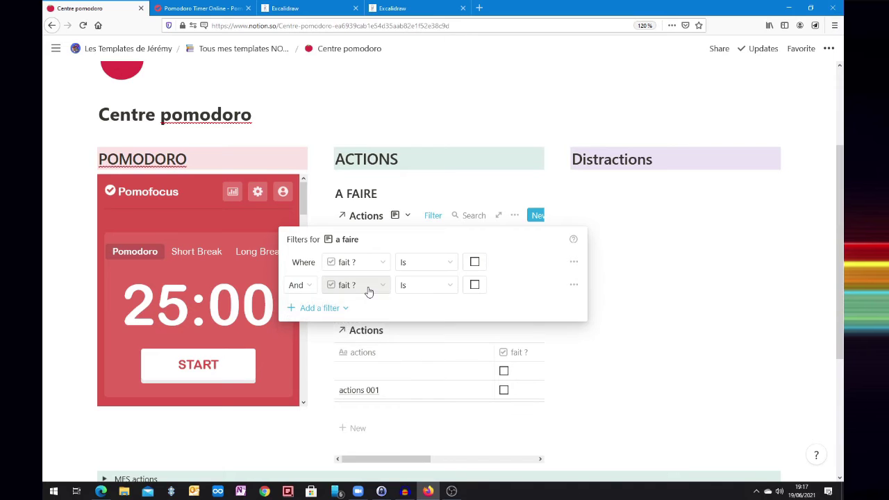
{"action": "left_click", "coordinate": [361, 286]}
{"action": "left_click", "coordinate": [325, 365]}
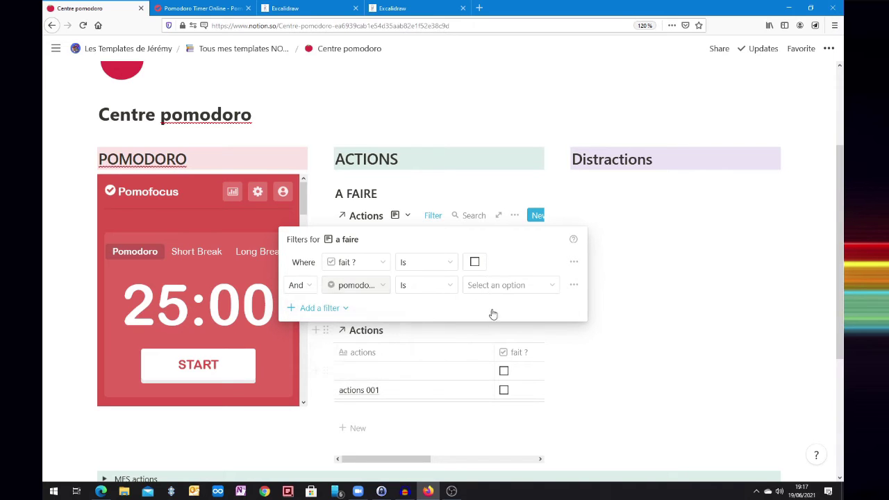
{"action": "left_click", "coordinate": [494, 285]}
{"action": "left_click", "coordinate": [503, 349]}
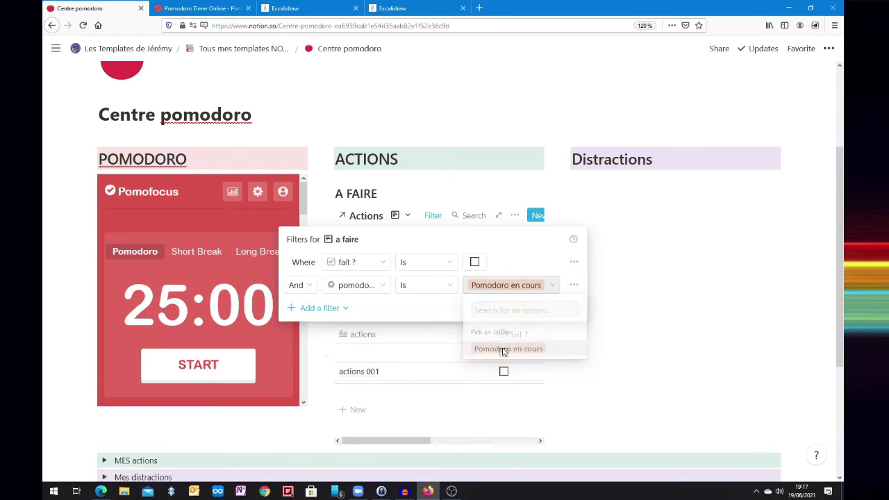
{"action": "left_click", "coordinate": [658, 292]}
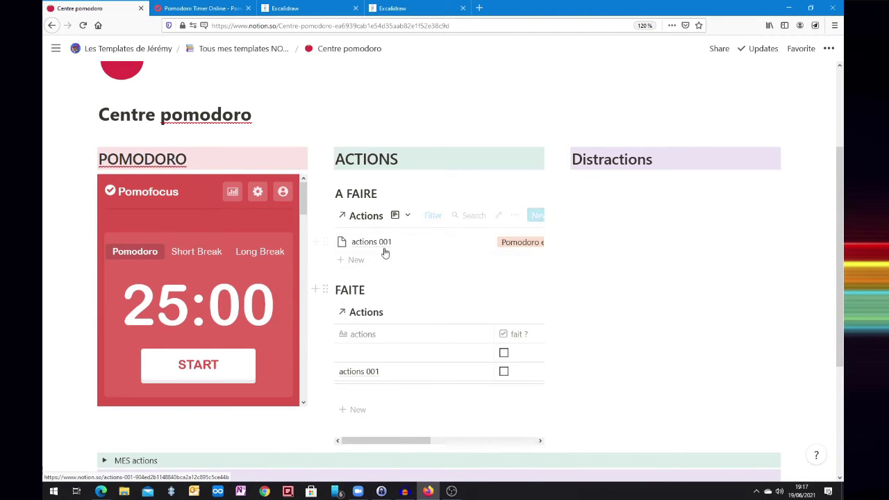
- Expand the MES actions toggle and compare the rows of the source Actions table with the filtered A FAIRE list
{"action": "scroll", "coordinate": [427, 303], "scroll_direction": "down", "scroll_amount": 3}
{"action": "scroll", "coordinate": [428, 303], "scroll_direction": "up", "scroll_amount": 5}
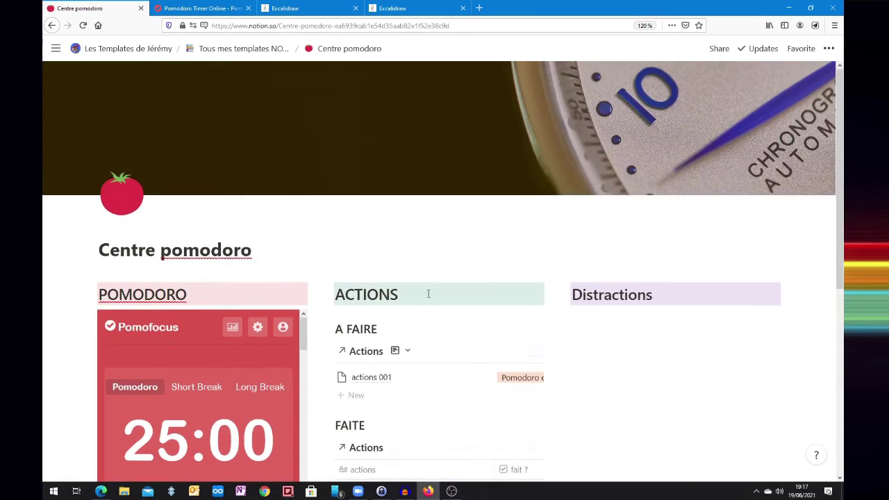
{"action": "scroll", "coordinate": [278, 312], "scroll_direction": "down", "scroll_amount": 3}
{"action": "left_click", "coordinate": [104, 373]}
{"action": "scroll", "coordinate": [167, 355], "scroll_direction": "down", "scroll_amount": 3}
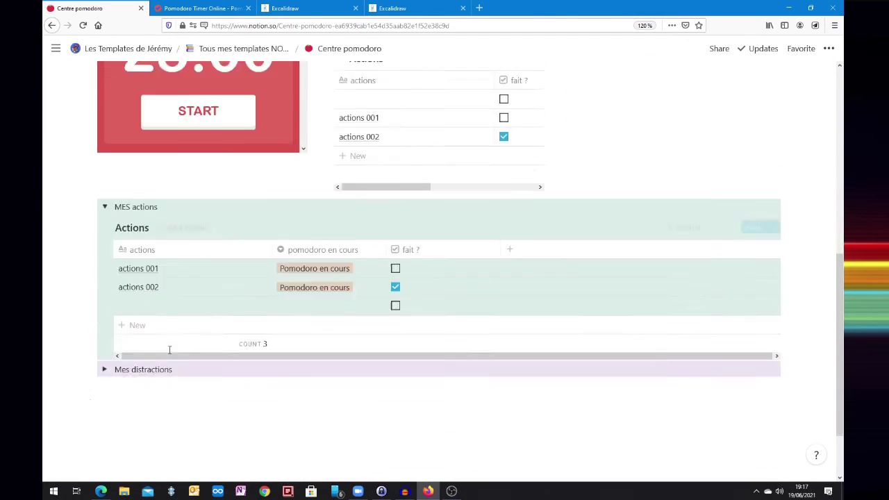
{"action": "scroll", "coordinate": [208, 271], "scroll_direction": "up", "scroll_amount": 1}
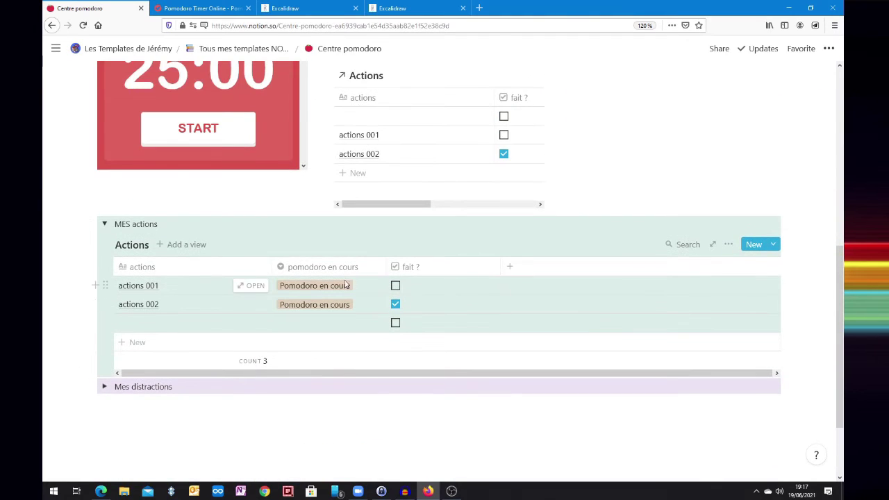
{"action": "scroll", "coordinate": [359, 264], "scroll_direction": "up", "scroll_amount": 3}
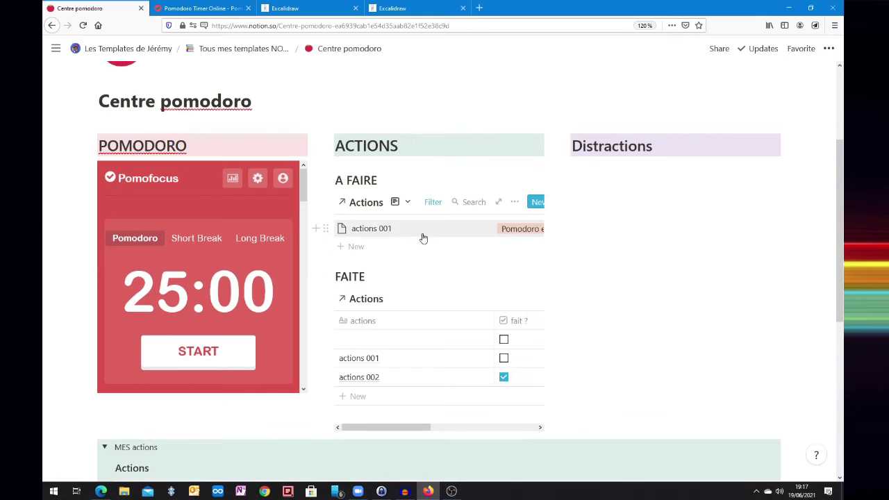
- Hide the pomodoro en cours property and show fait ? in the "a faire" view, then review its filters
{"action": "left_click", "coordinate": [515, 203]}
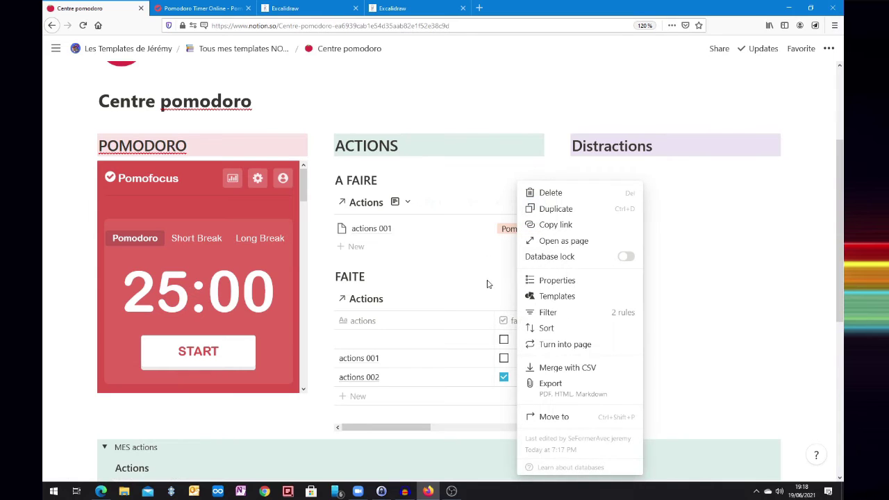
{"action": "left_click", "coordinate": [554, 283]}
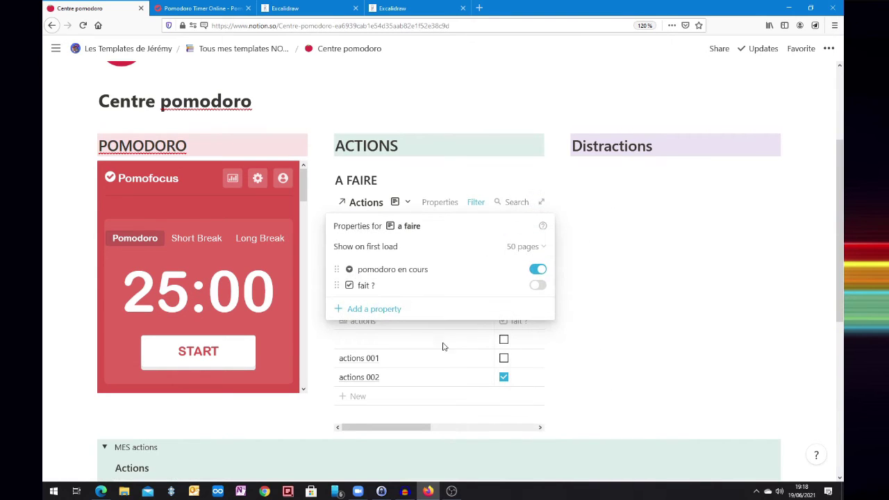
{"action": "left_click", "coordinate": [536, 269]}
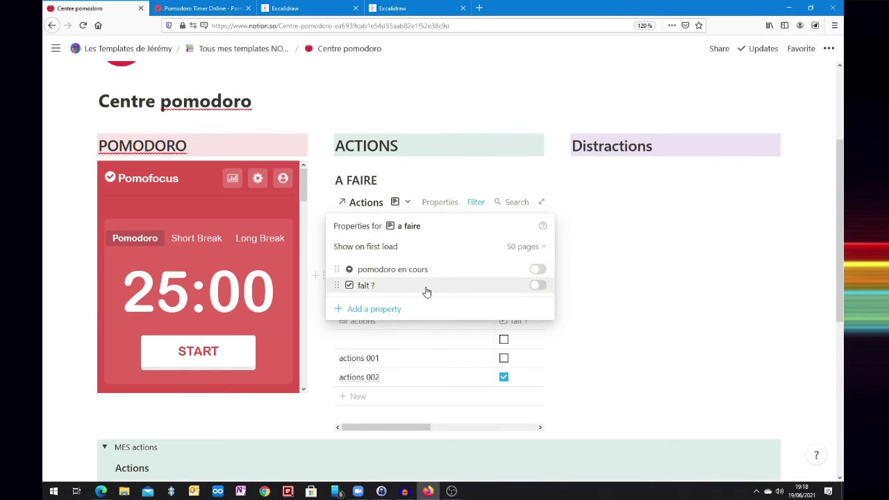
{"action": "left_click", "coordinate": [537, 285]}
{"action": "left_click", "coordinate": [617, 275]}
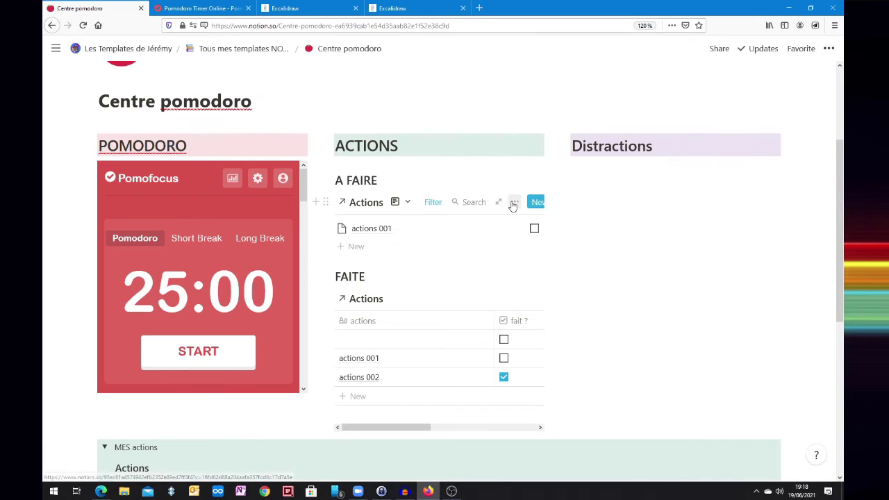
{"action": "left_click", "coordinate": [431, 203]}
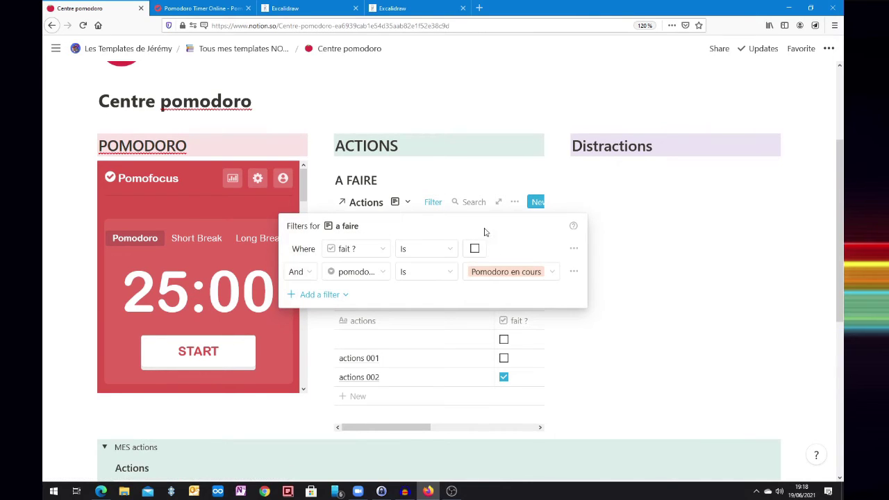
{"action": "left_click", "coordinate": [671, 257]}
- Add a List view named "fait" to the linked Actions database under the FAITE heading
{"action": "left_click", "coordinate": [436, 298]}
{"action": "type", "text": "fait"}
{"action": "left_click", "coordinate": [357, 366]}
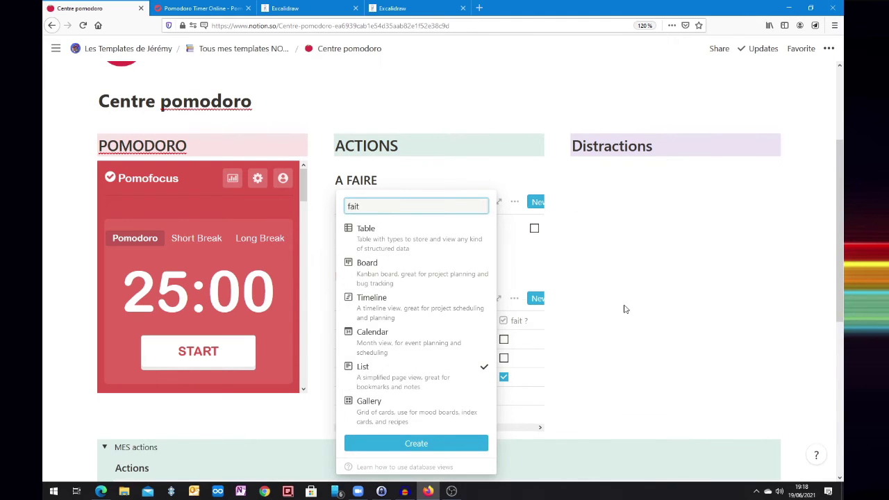
{"action": "left_click", "coordinate": [416, 443]}
{"action": "left_click", "coordinate": [537, 381]}
- Filter the "fait" view to rows where the fait ? checkbox is checked
{"action": "left_click", "coordinate": [530, 298]}
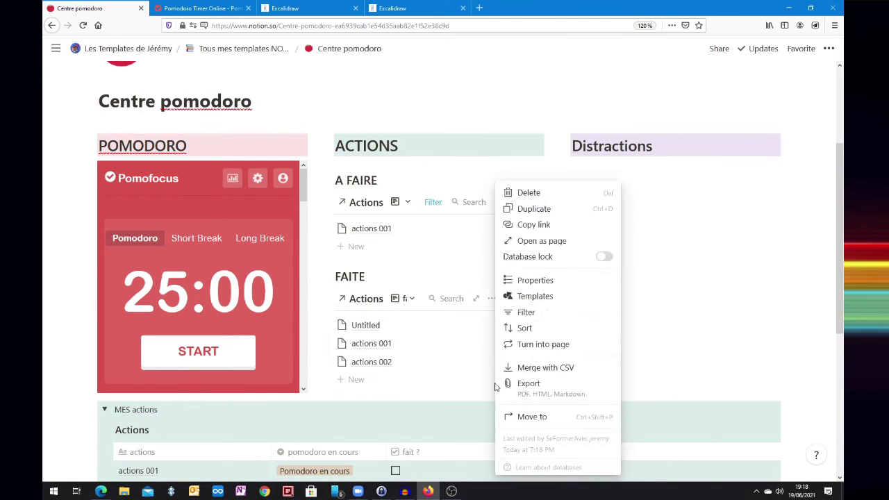
{"action": "left_click", "coordinate": [526, 312]}
{"action": "left_click", "coordinate": [311, 407]}
{"action": "left_click", "coordinate": [351, 345]}
{"action": "left_click", "coordinate": [333, 411]}
- Add a second filter to the "fait" view requiring pomodoro en cours to be "Pomodoro en cours"
{"action": "left_click", "coordinate": [320, 369]}
{"action": "left_click", "coordinate": [351, 368]}
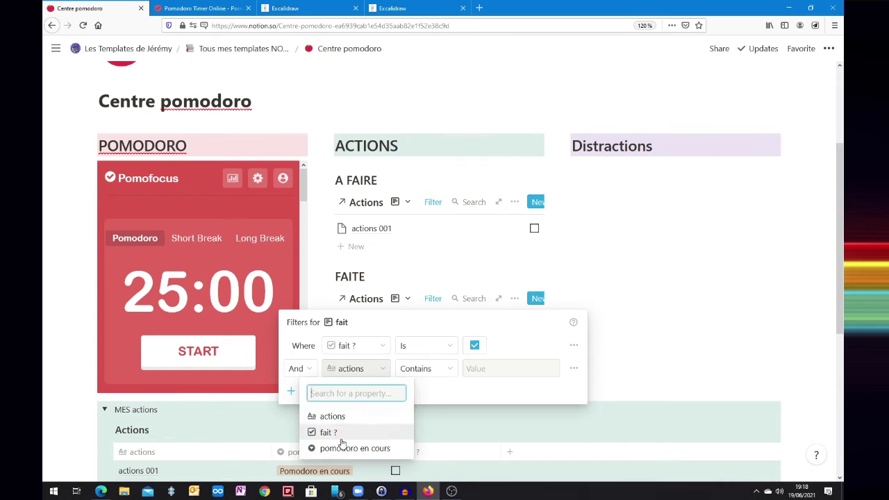
{"action": "left_click", "coordinate": [340, 444]}
{"action": "left_click", "coordinate": [500, 367]}
{"action": "left_click", "coordinate": [506, 430]}
{"action": "left_click", "coordinate": [662, 336]}
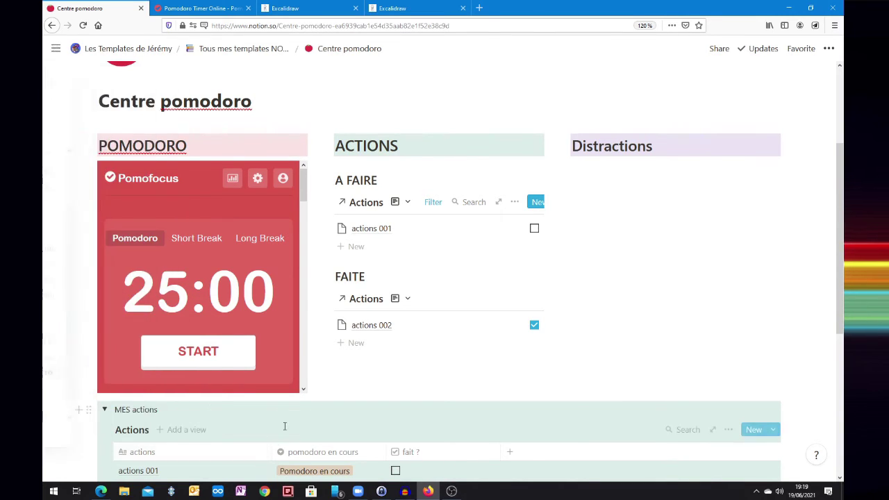
- Collapse the MES actions toggle and test the filtered lists by ticking actions 001, then unticking actions 002 and actions 001
{"action": "left_click", "coordinate": [105, 409]}
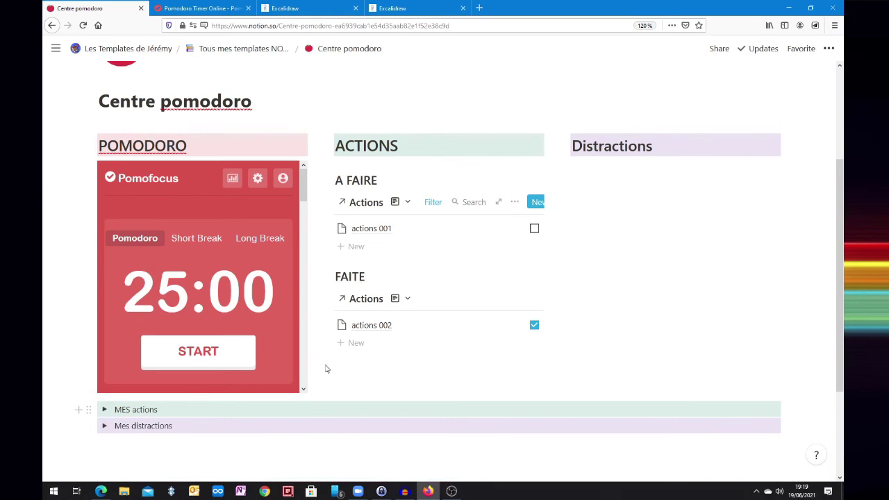
{"action": "left_click", "coordinate": [534, 228]}
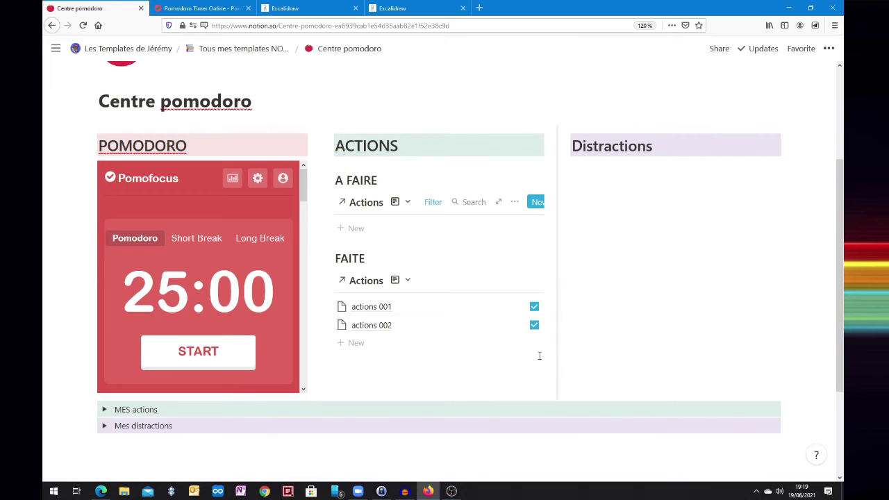
{"action": "left_click", "coordinate": [533, 325]}
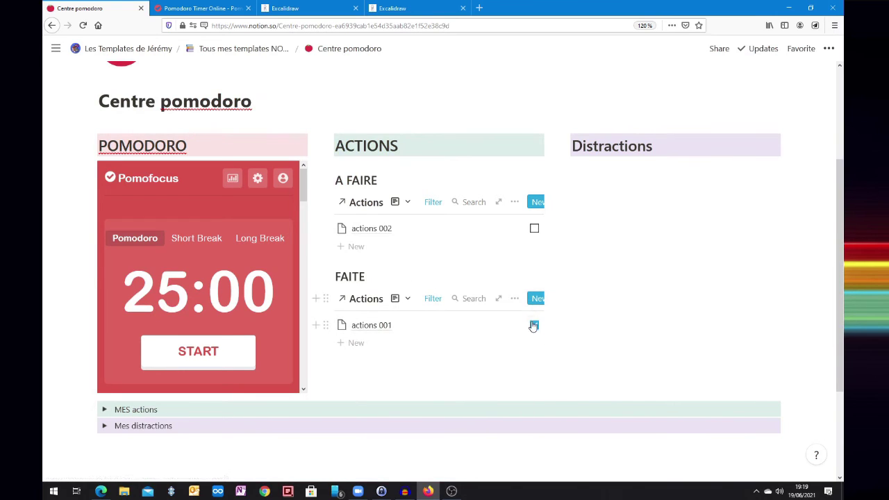
{"action": "left_click", "coordinate": [533, 325]}
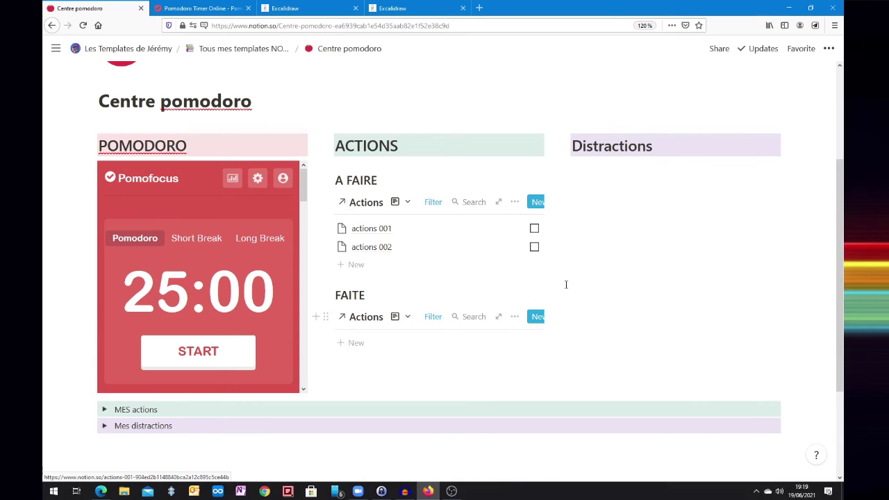
- Insert a linked view of the Centre pomodoro page's Distractions database under the Distractions heading
{"action": "left_click", "coordinate": [700, 147]}
{"action": "type", "text": "/"}
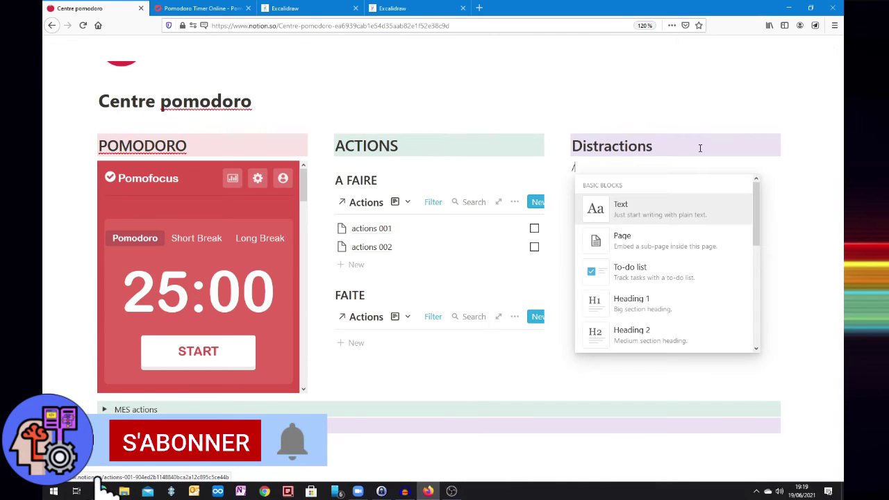
{"action": "type", "text": "linked"}
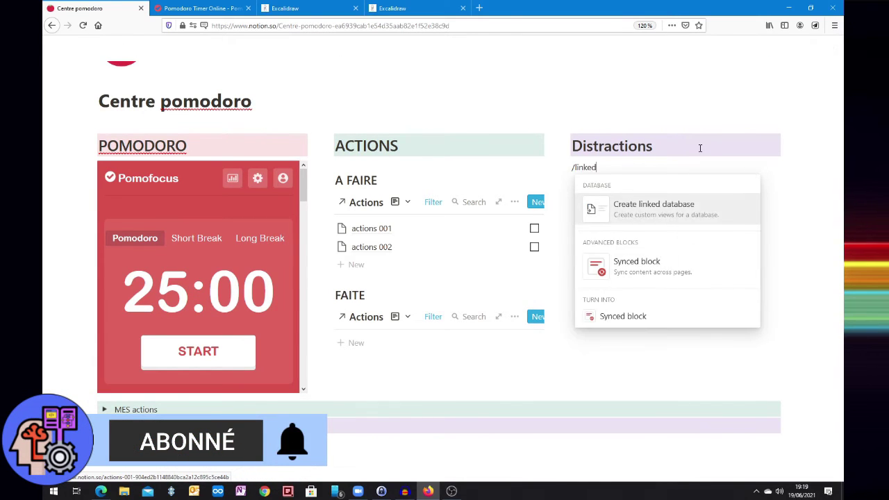
{"action": "key", "text": "Return"}
{"action": "type", "text": "distracations"}
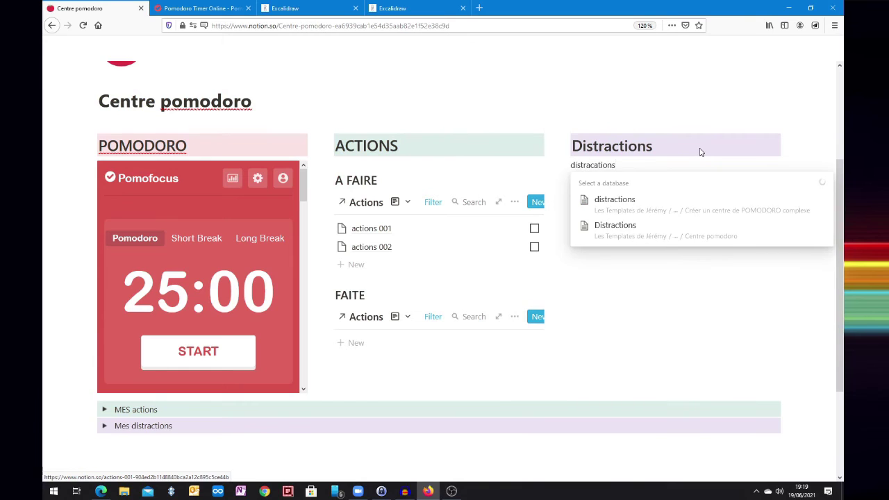
{"action": "left_click", "coordinate": [660, 232]}
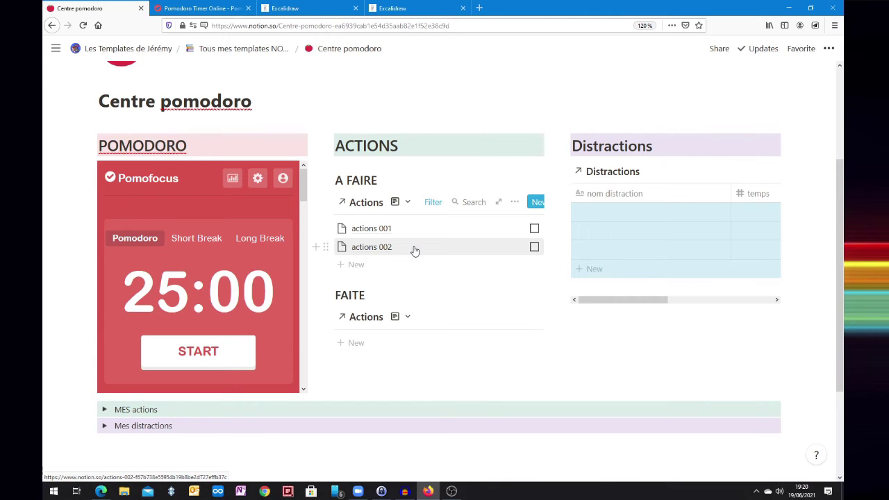
- Add a List view named "." to the linked Distractions database and check which properties it displays
{"action": "left_click", "coordinate": [670, 171]}
{"action": "type", "text": "si"}
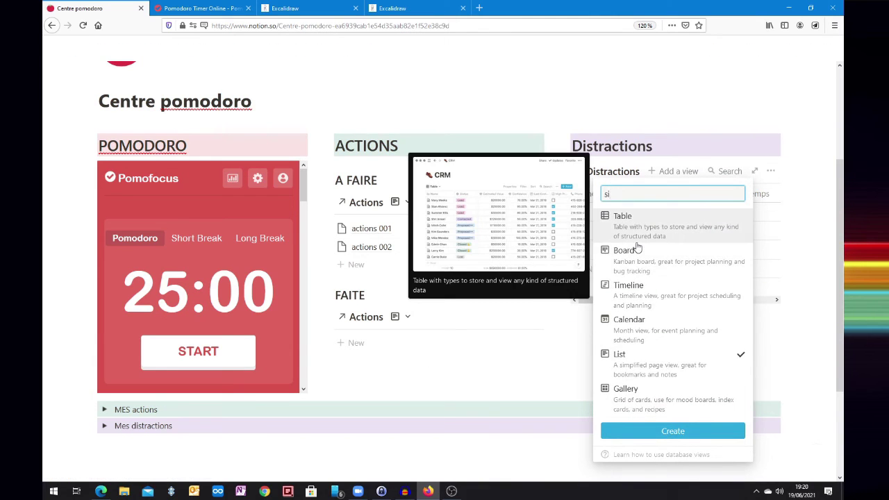
{"action": "key", "text": "Escape"}
{"action": "left_click", "coordinate": [743, 173]}
{"action": "left_click", "coordinate": [729, 275]}
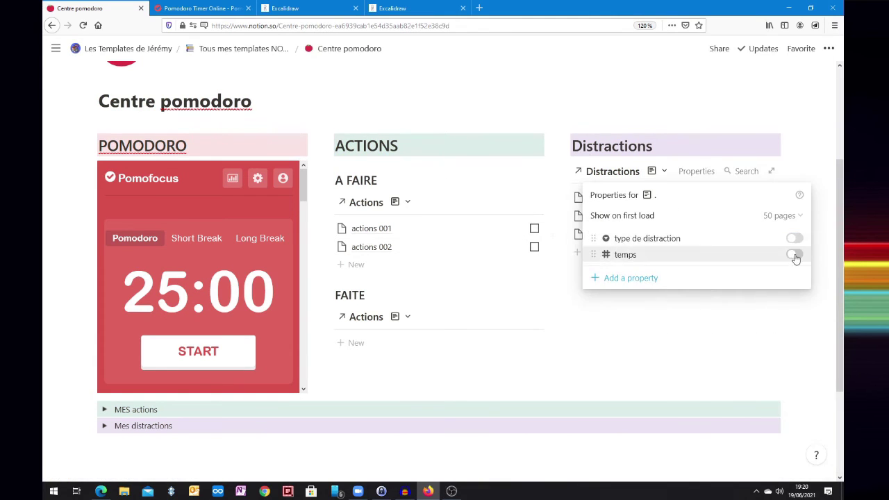
{"action": "key", "text": "Escape"}
- Add a filter on nom distraction to the linked Distractions list, leaving its value empty, and check the properties available for filtering
{"action": "left_click", "coordinate": [744, 173]}
{"action": "left_click", "coordinate": [762, 303]}
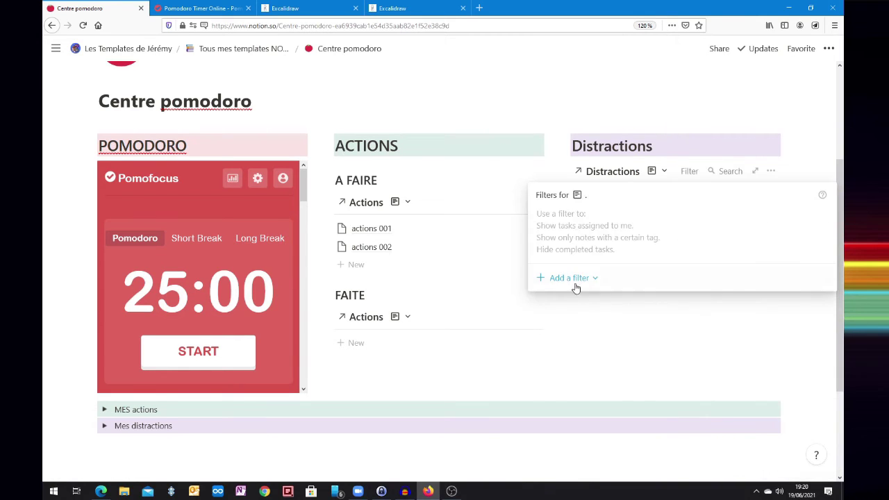
{"action": "left_click", "coordinate": [569, 278]}
{"action": "left_click", "coordinate": [567, 299]}
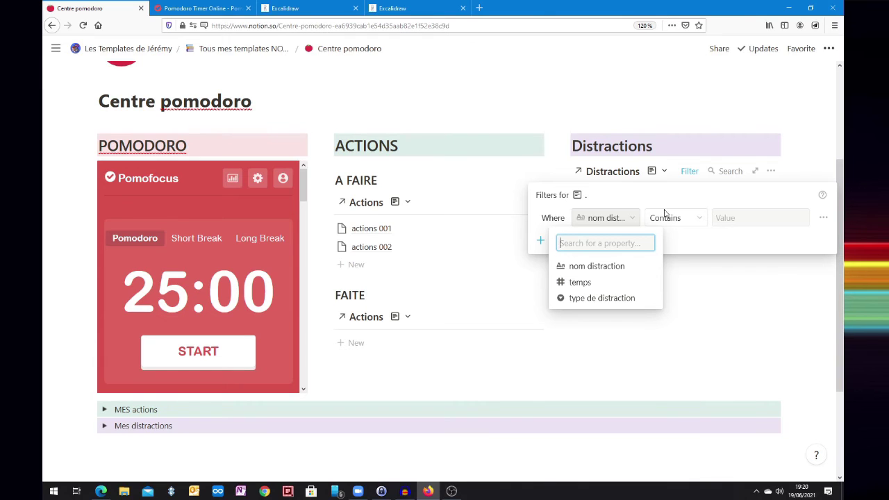
{"action": "left_click", "coordinate": [726, 313]}
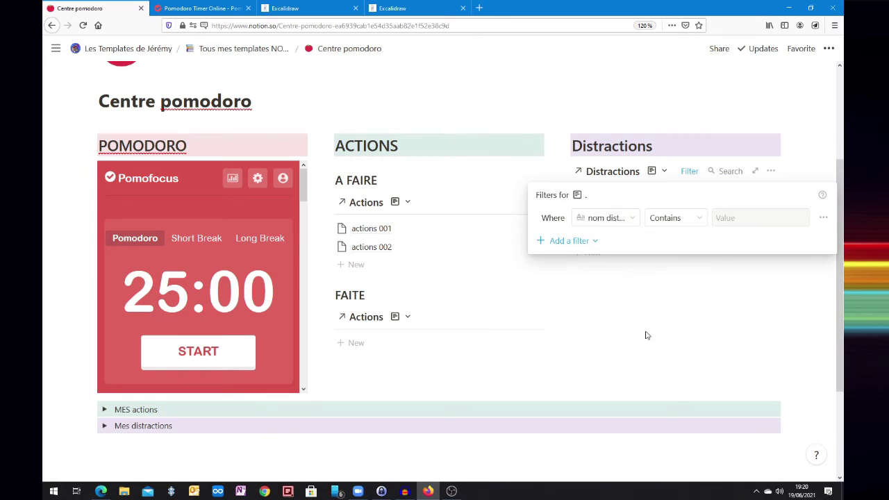
{"action": "left_click", "coordinate": [678, 274]}
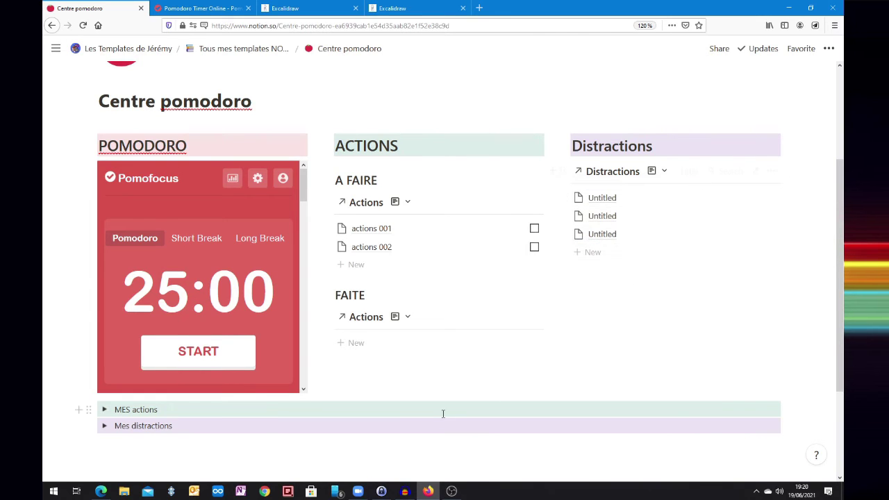
- Expand the Mes distractions toggle and add a Date property named "date" to the Distractions database
{"action": "scroll", "coordinate": [442, 410], "scroll_direction": "down", "scroll_amount": 3}
{"action": "left_click", "coordinate": [106, 291]}
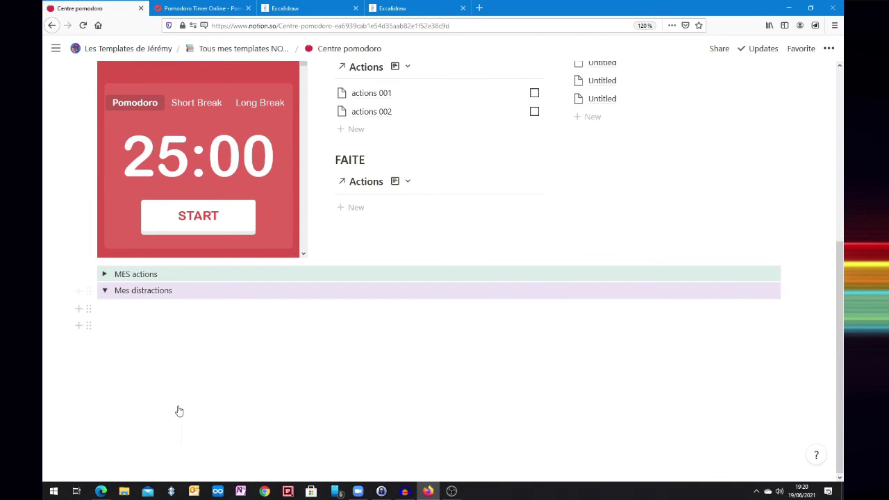
{"action": "left_click", "coordinate": [511, 336]}
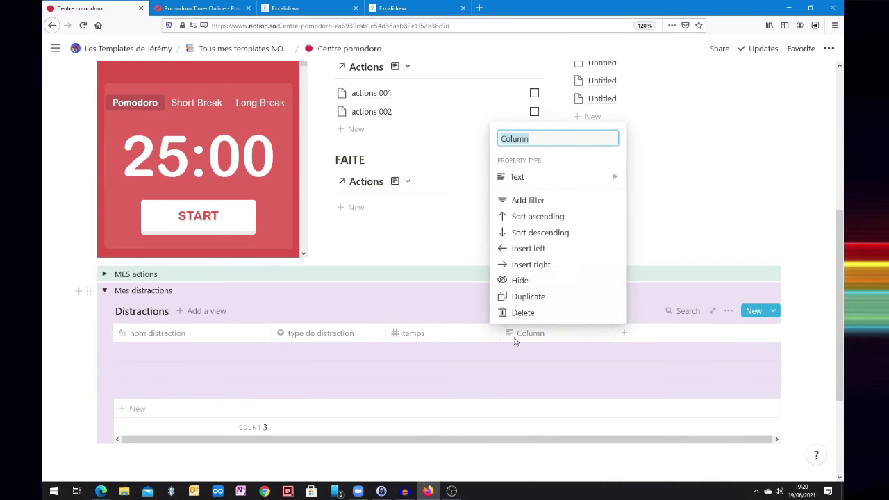
{"action": "type", "text": "date"}
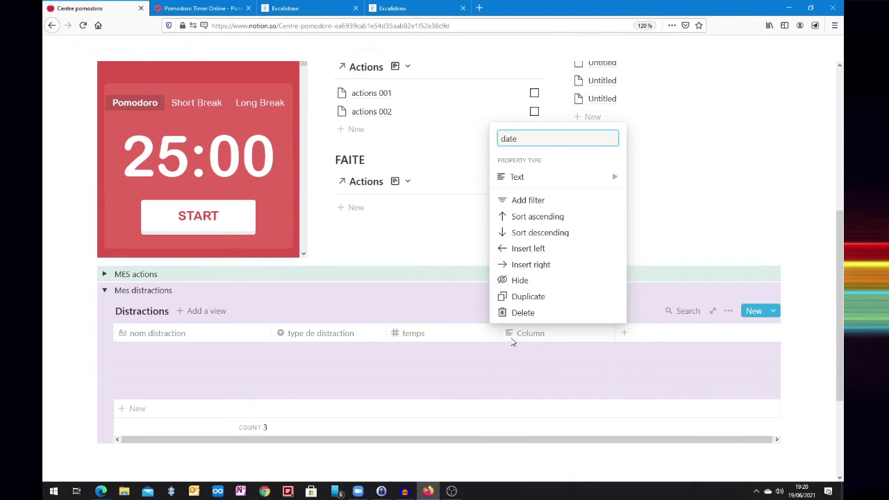
{"action": "mouse_move", "coordinate": [521, 178]}
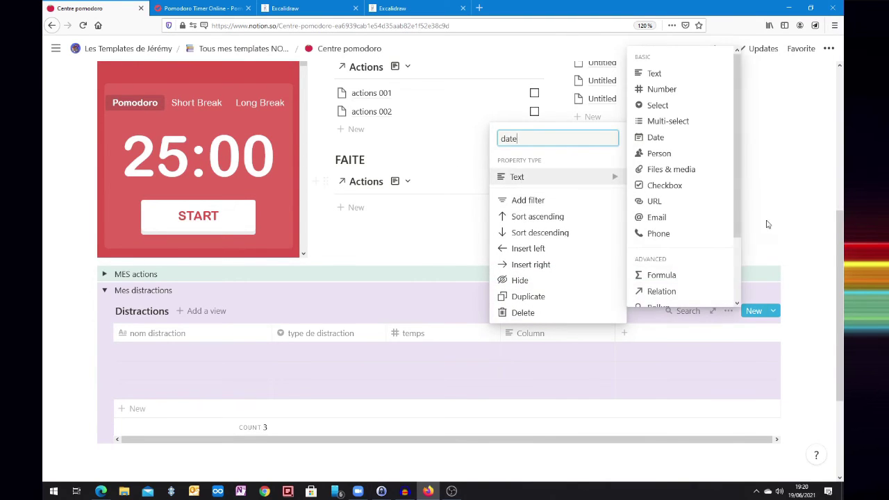
{"action": "scroll", "coordinate": [663, 216], "scroll_direction": "down", "scroll_amount": 2}
{"action": "scroll", "coordinate": [674, 224], "scroll_direction": "up", "scroll_amount": 3}
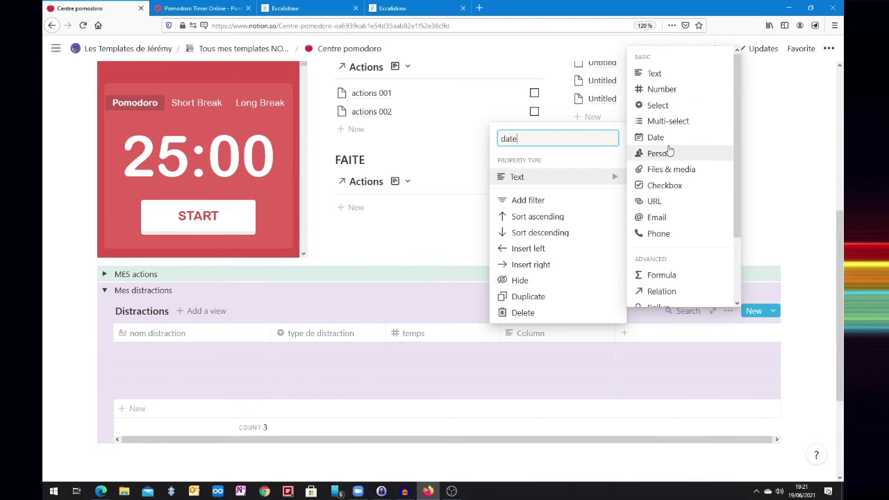
{"action": "left_click", "coordinate": [668, 139]}
- Set the linked Distractions list's filter to date is Today and collapse the Mes distractions toggle
{"action": "scroll", "coordinate": [701, 213], "scroll_direction": "up", "scroll_amount": 5}
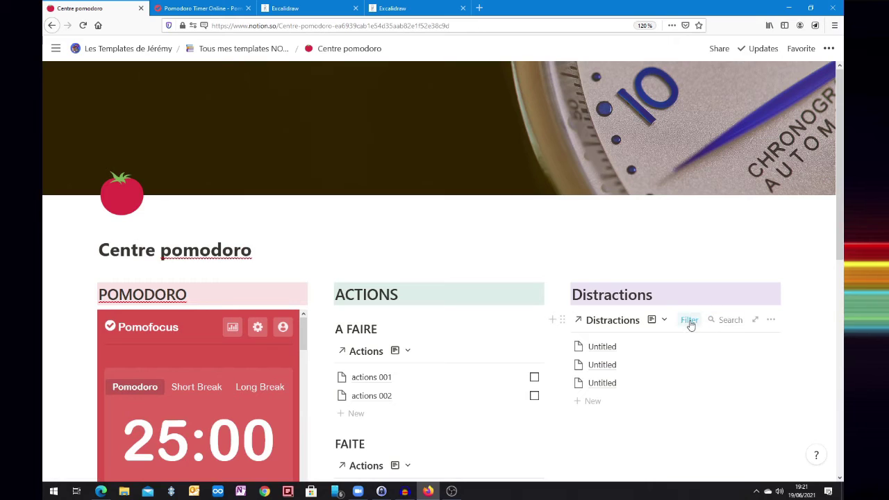
{"action": "left_click", "coordinate": [688, 320]}
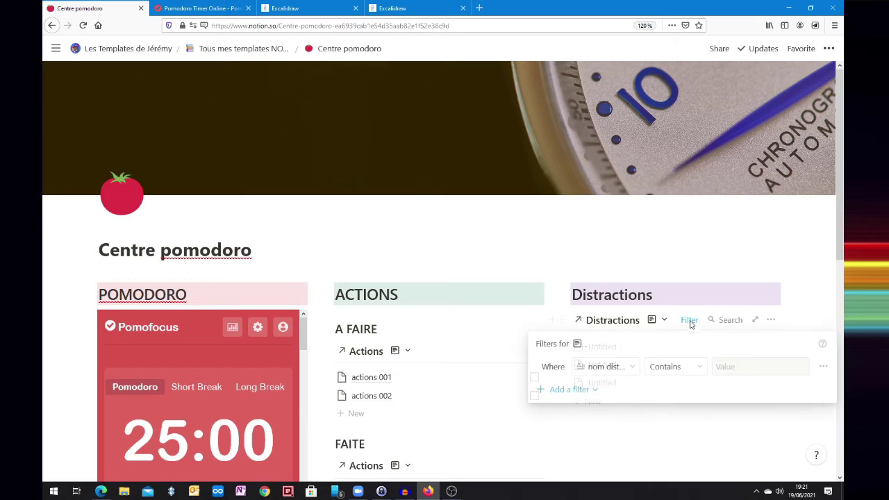
{"action": "left_click", "coordinate": [618, 367]}
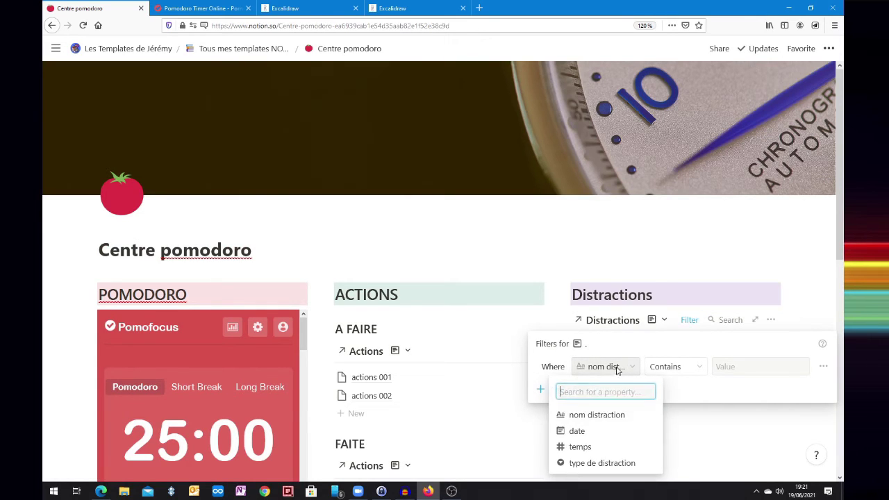
{"action": "left_click", "coordinate": [575, 433]}
{"action": "left_click", "coordinate": [711, 367]}
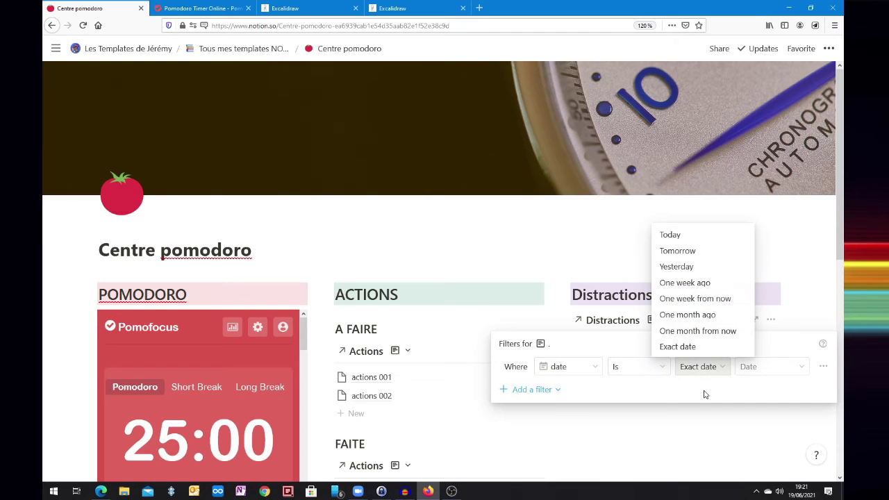
{"action": "left_click", "coordinate": [671, 232]}
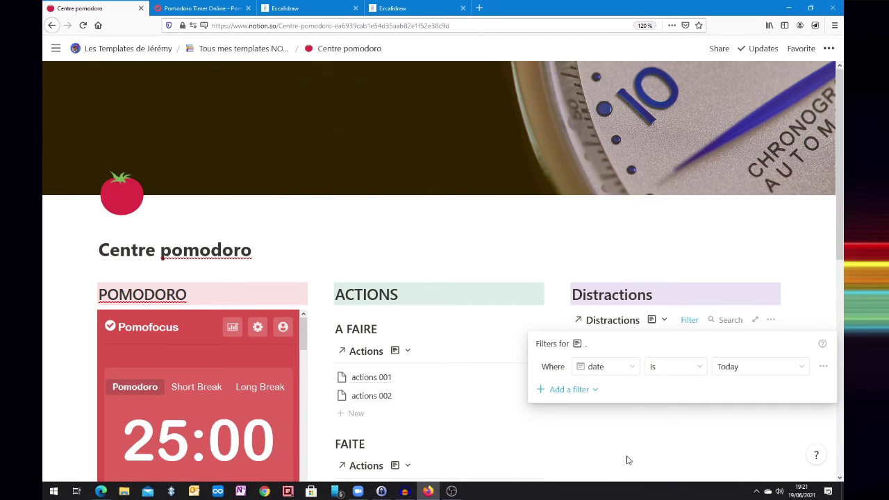
{"action": "left_click", "coordinate": [630, 422]}
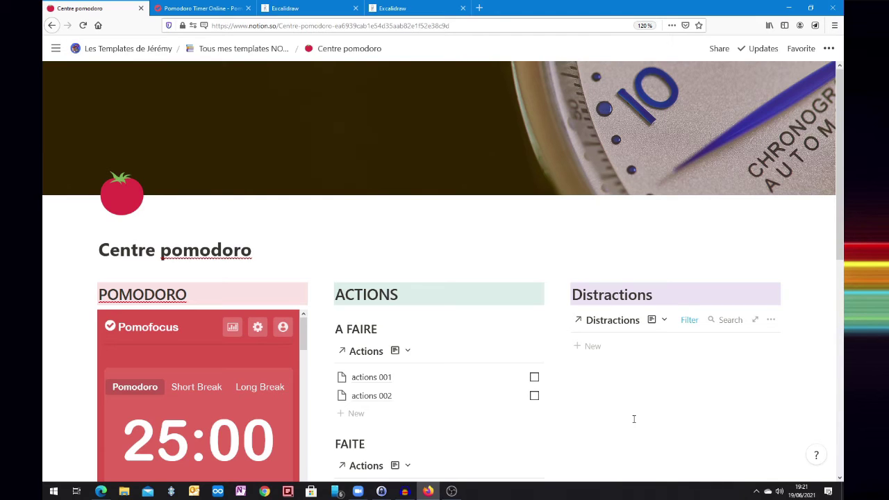
{"action": "scroll", "coordinate": [633, 419], "scroll_direction": "down", "scroll_amount": 3}
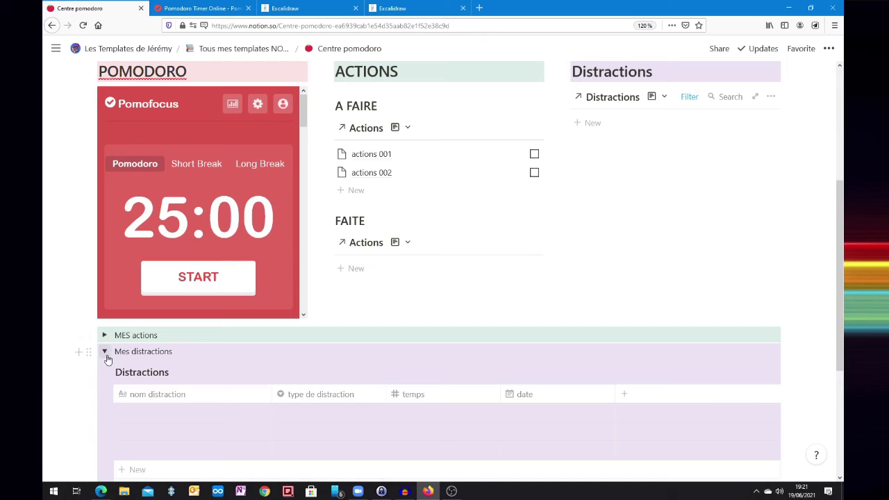
{"action": "left_click", "coordinate": [105, 354]}
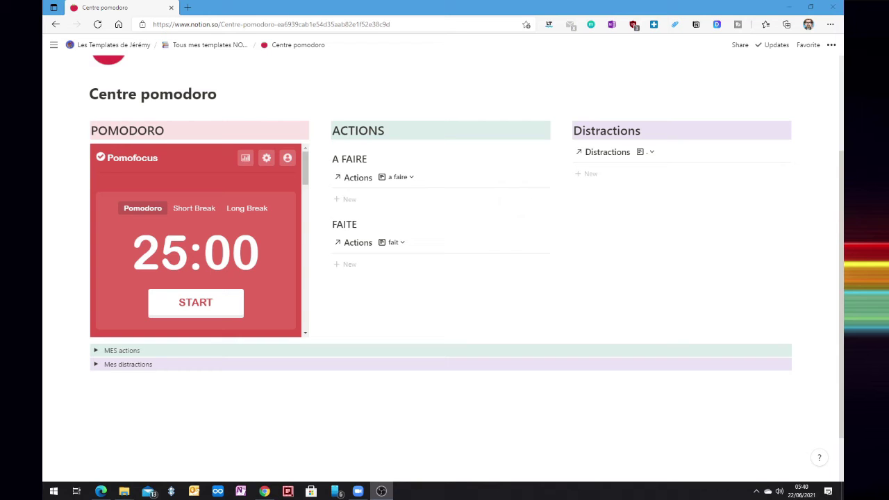
- In the MES actions toggle, set pomodoro en cours to "Pomodoro en cours" for actions 001 and actions 002, leaving the toggle collapsed
{"action": "left_click", "coordinate": [95, 351]}
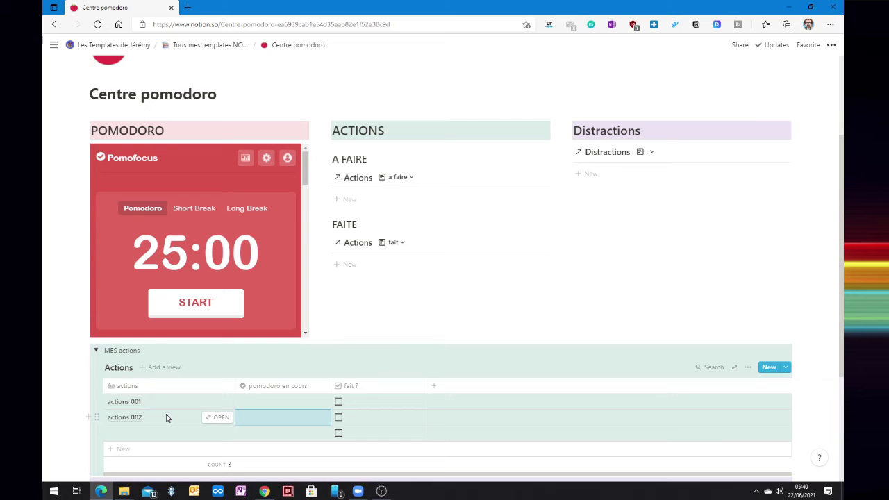
{"action": "left_click", "coordinate": [287, 403]}
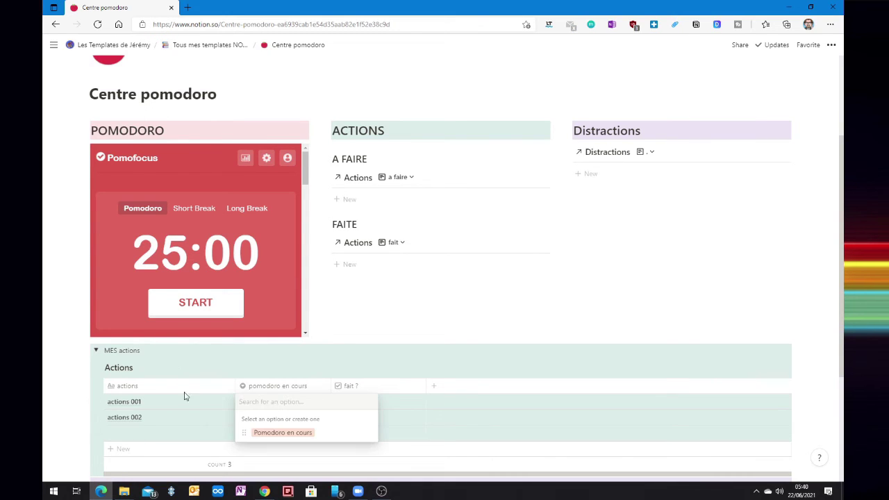
{"action": "left_click", "coordinate": [293, 433]}
{"action": "left_click", "coordinate": [270, 420]}
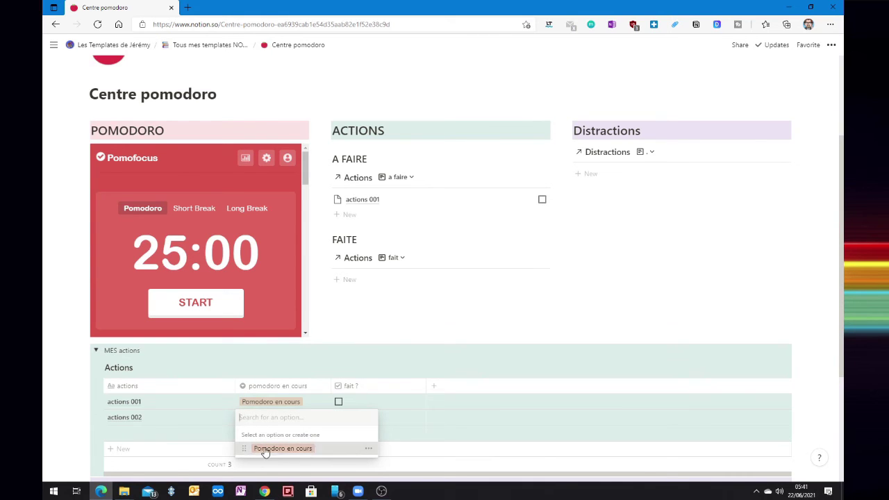
{"action": "left_click", "coordinate": [258, 448]}
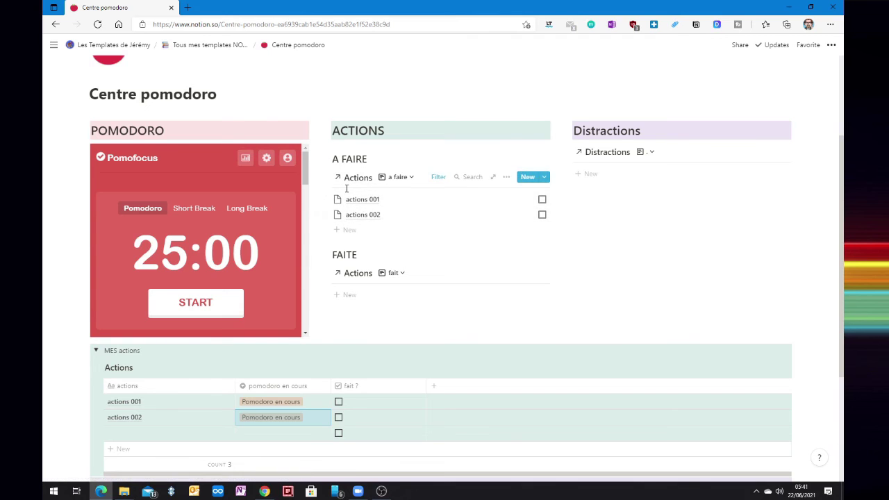
{"action": "left_click", "coordinate": [96, 350]}
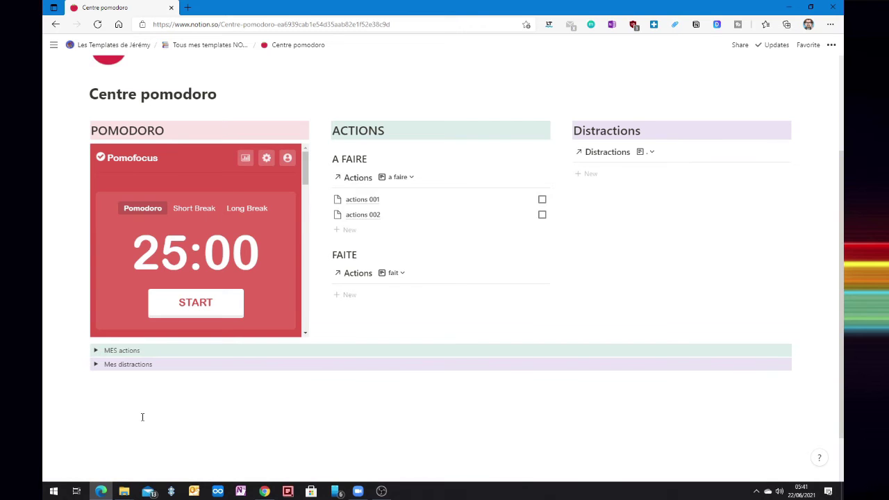
- Start the embedded Pomofocus timer and tick actions 001 as done in the A FAIRE list
{"action": "left_click", "coordinate": [210, 304]}
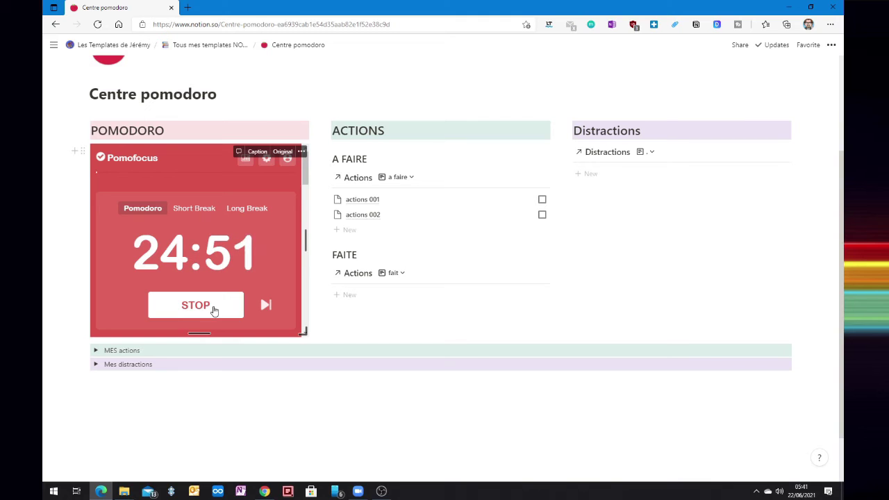
{"action": "left_click", "coordinate": [542, 199]}
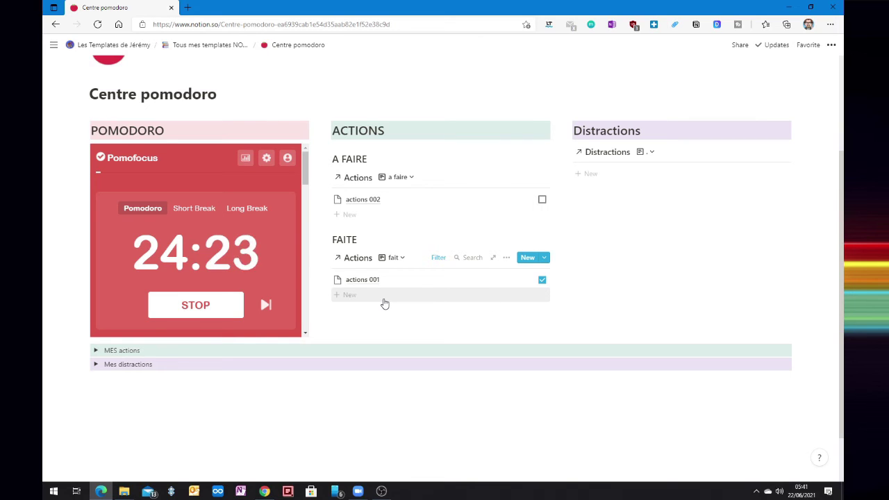
- Create an entry named "appel truc" in the linked Distractions list with type de distraction set to interruption
{"action": "left_click", "coordinate": [600, 178]}
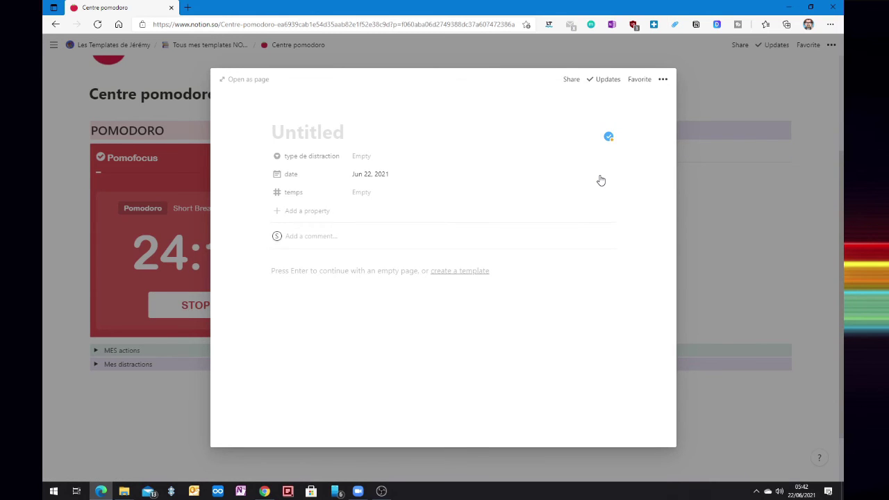
{"action": "type", "text": "appel te"}
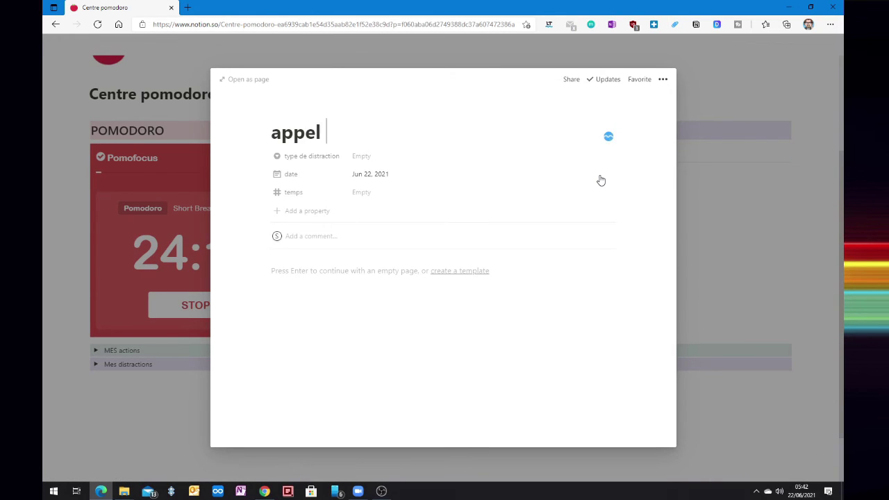
{"action": "key", "text": "BackSpace"}
{"action": "key", "text": "BackSpace"}
{"action": "type", "text": "truc"}
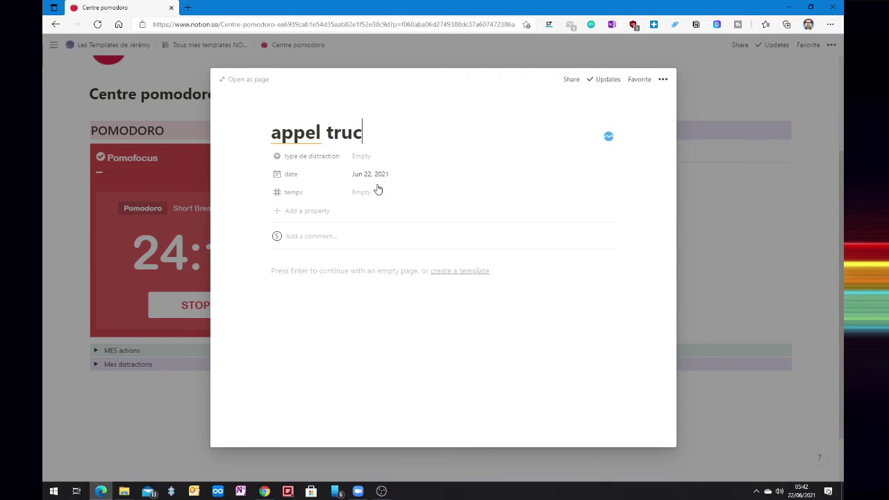
{"action": "left_click", "coordinate": [367, 156]}
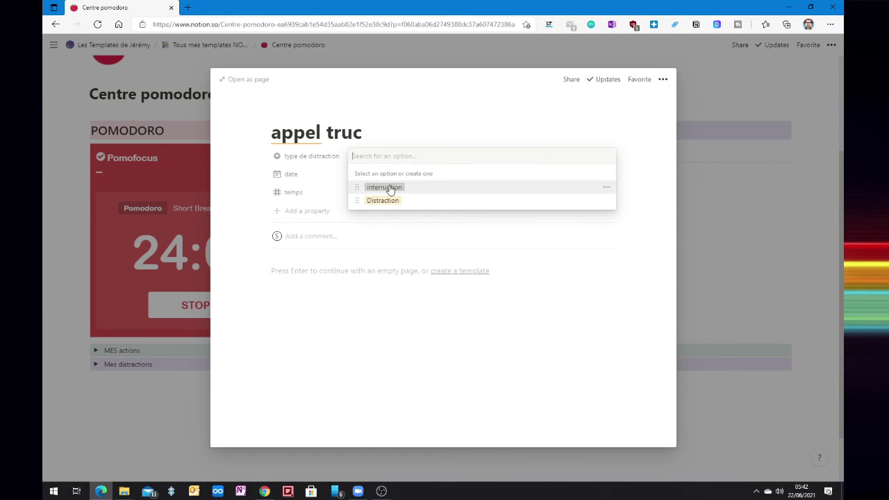
{"action": "left_click", "coordinate": [385, 187]}
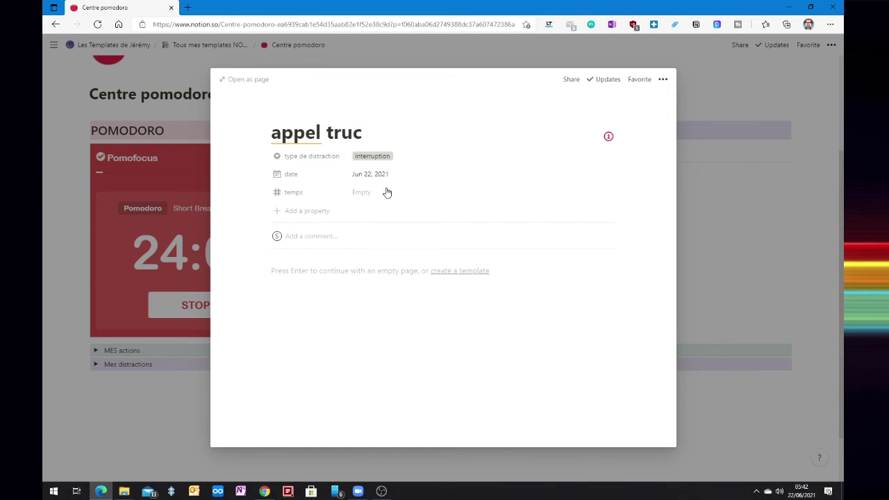
- Set temps to 5 for the appel truc distraction and close its entry
{"action": "left_click", "coordinate": [364, 201]}
{"action": "type", "text": "5"}
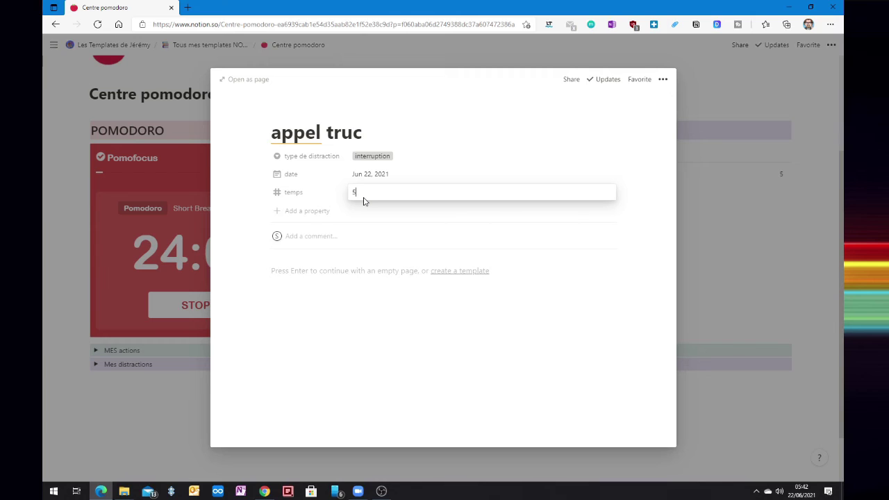
{"action": "left_click", "coordinate": [406, 299]}
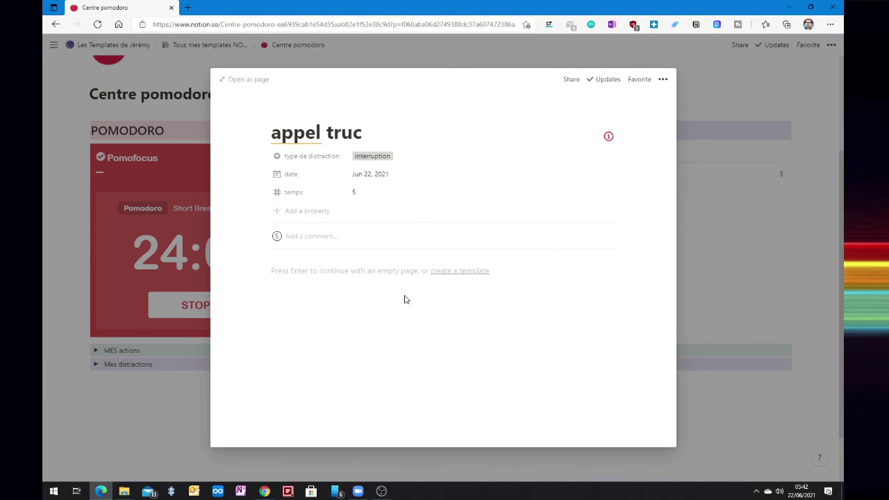
{"action": "left_click", "coordinate": [72, 216]}
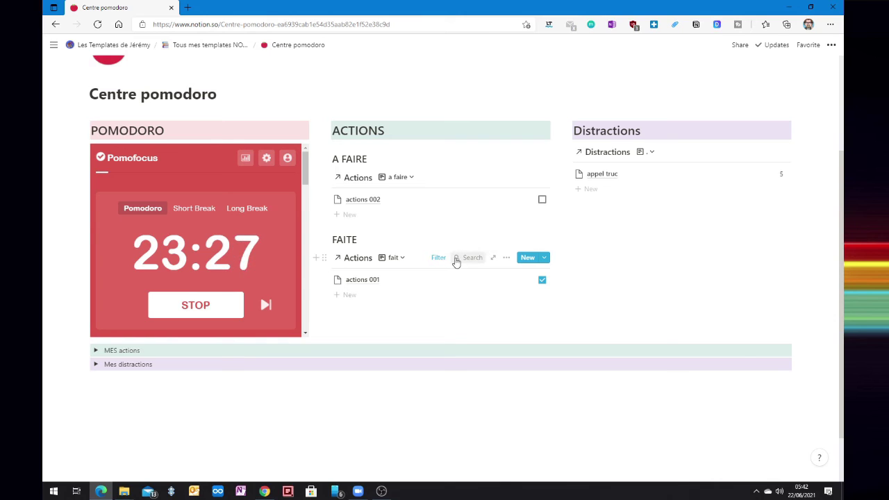
- Create an entry named "facebook" in the linked Distractions list with type de distraction set to Distraction and temps set to 10
{"action": "left_click", "coordinate": [587, 190]}
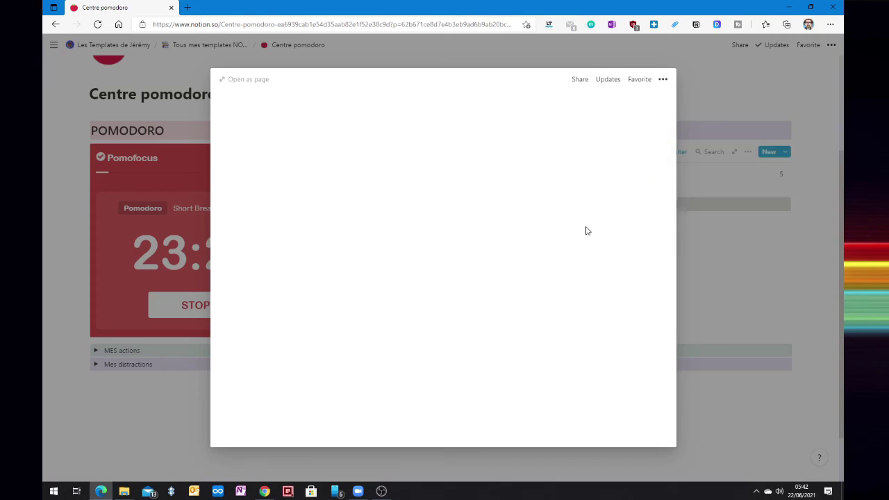
{"action": "type", "text": "fac"}
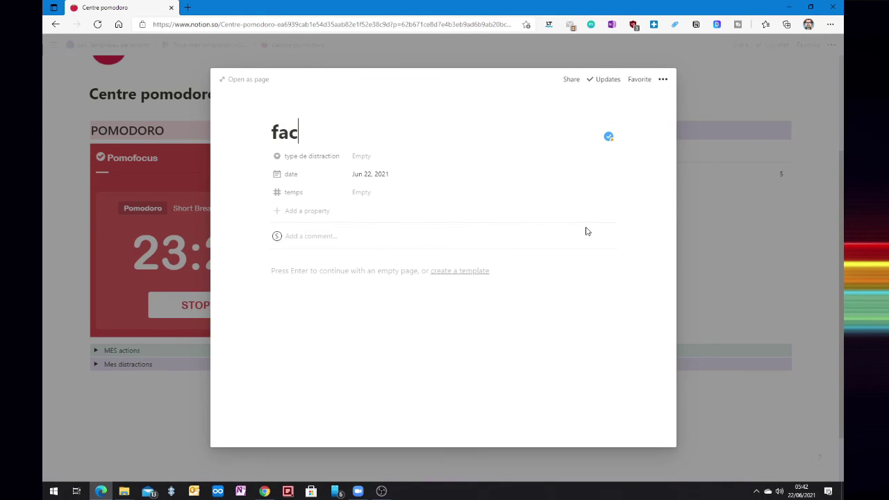
{"action": "type", "text": "ebook"}
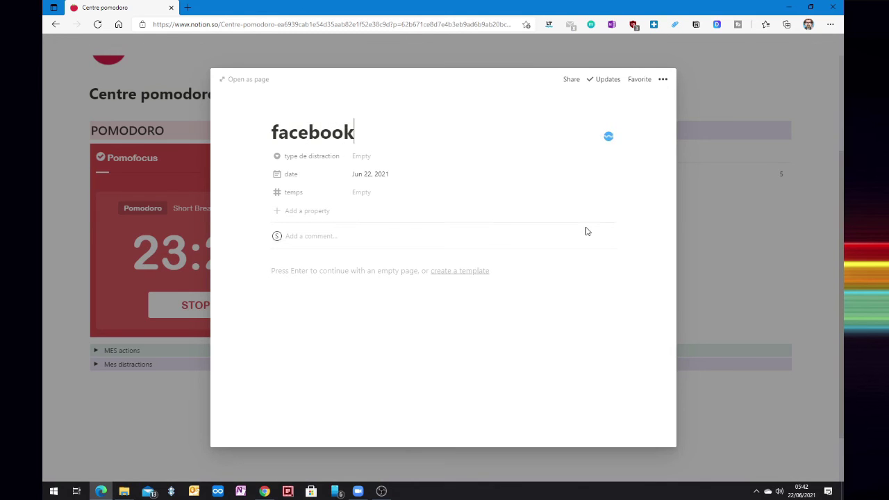
{"action": "left_click", "coordinate": [378, 158]}
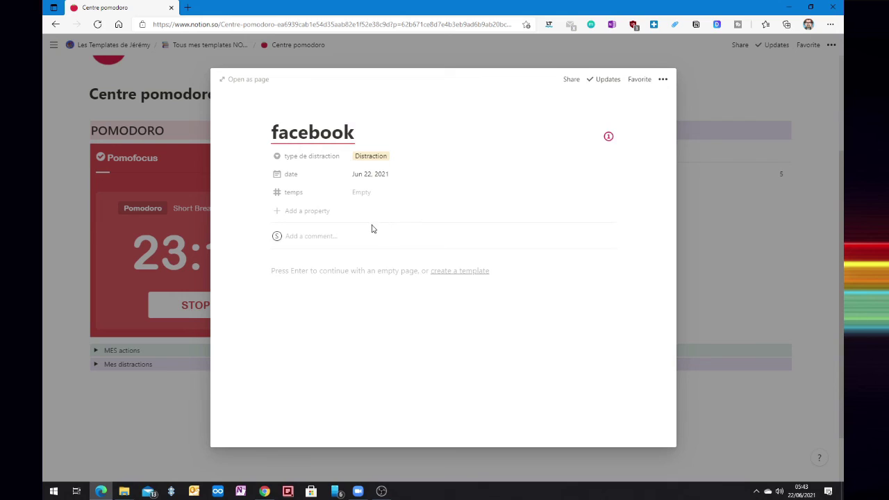
{"action": "left_click", "coordinate": [370, 194]}
{"action": "type", "text": "1"}
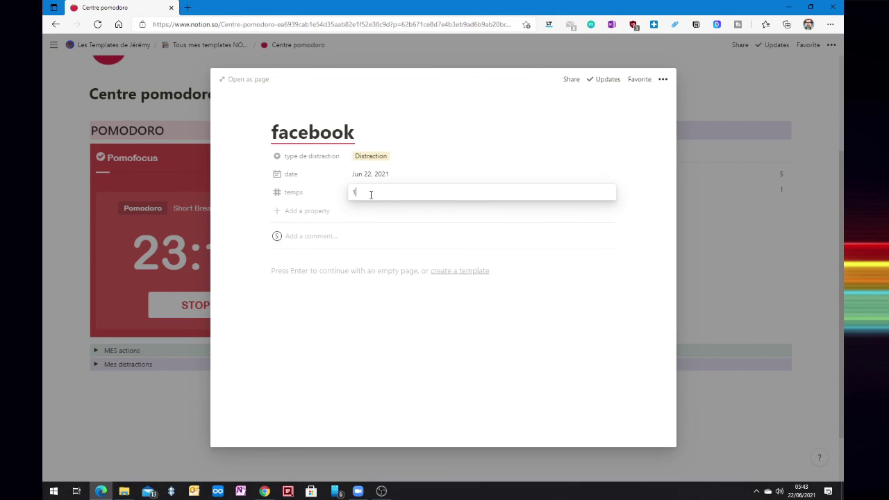
{"action": "type", "text": "0"}
{"action": "key", "text": "Return"}
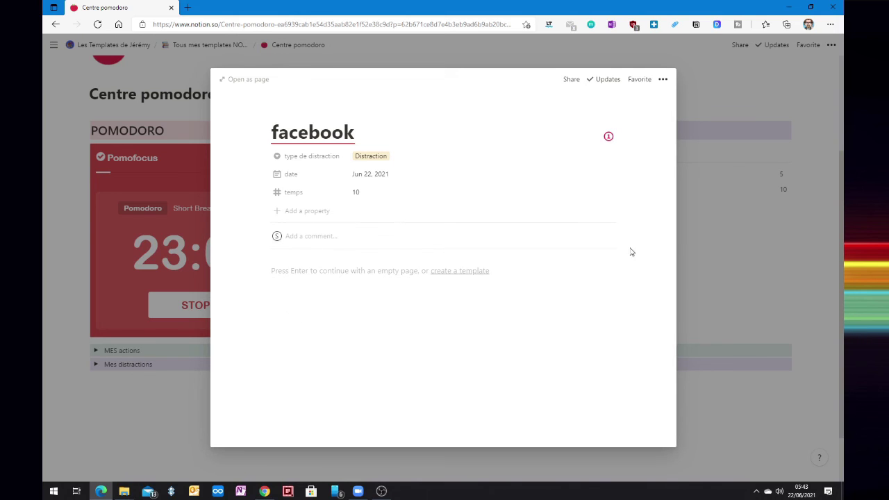
{"action": "left_click", "coordinate": [736, 266]}
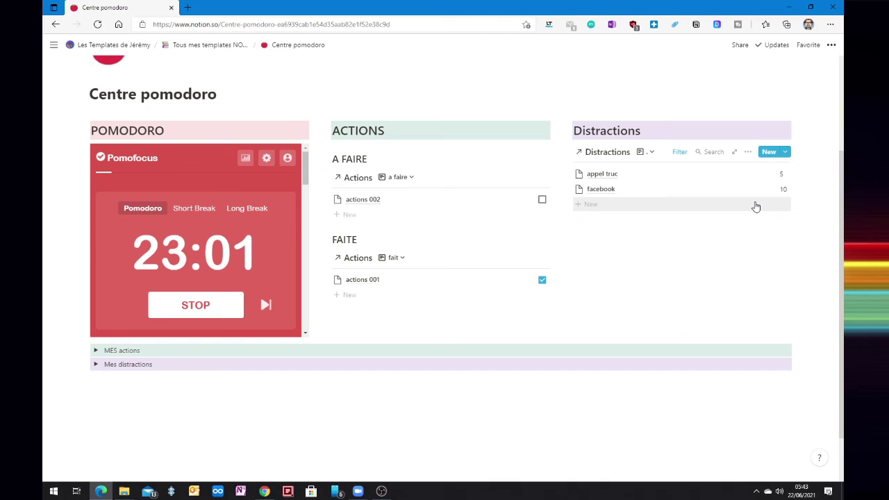
- Tick actions 002 as done in the A FAIRE list and switch the embedded Pomofocus timer to a running Short Break
{"action": "left_click", "coordinate": [541, 200]}
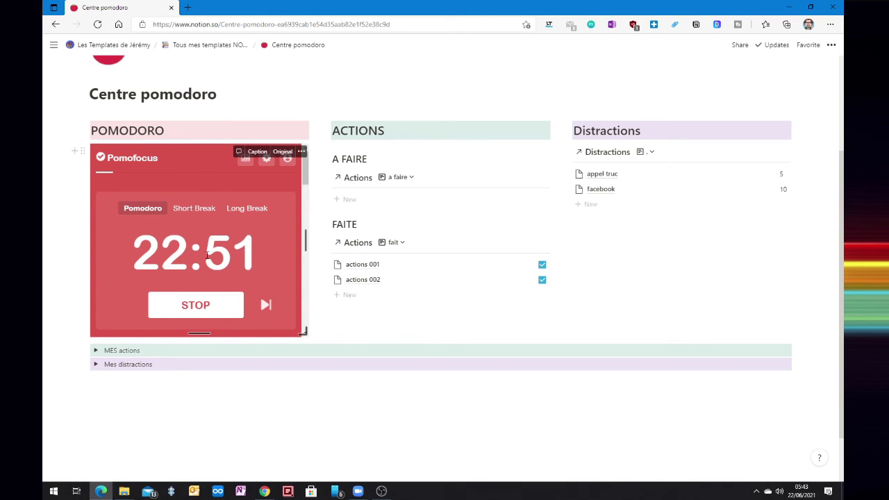
{"action": "left_click", "coordinate": [191, 312]}
{"action": "left_click", "coordinate": [194, 209]}
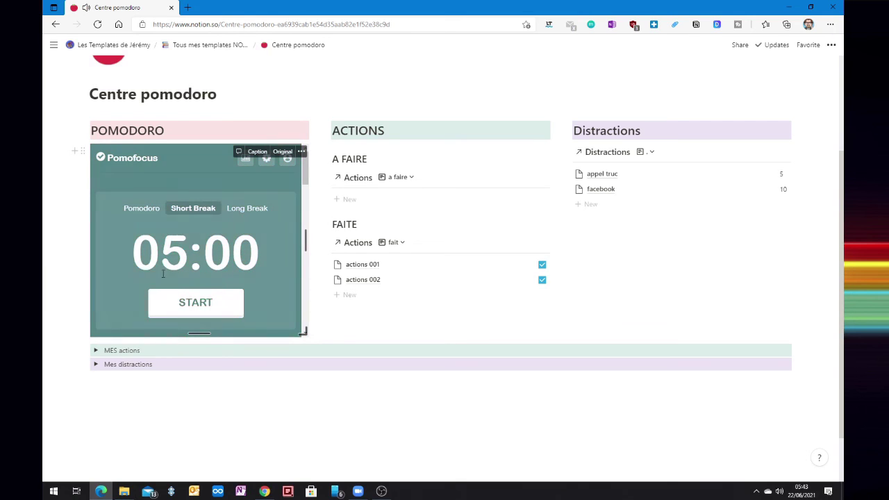
{"action": "left_click", "coordinate": [188, 314]}
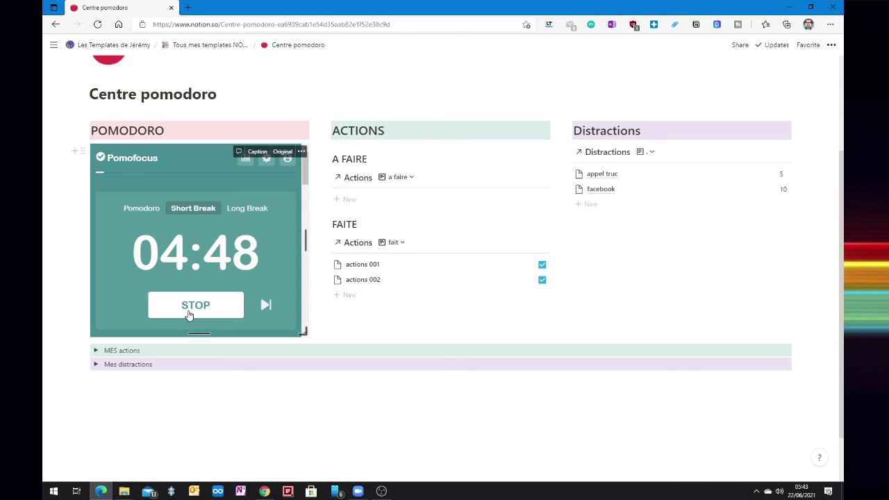
- Expand the MES actions toggle and clear the pomodoro en cours value for actions 002 and actions 001
{"action": "left_click", "coordinate": [96, 351]}
{"action": "scroll", "coordinate": [208, 334], "scroll_direction": "down", "scroll_amount": 2}
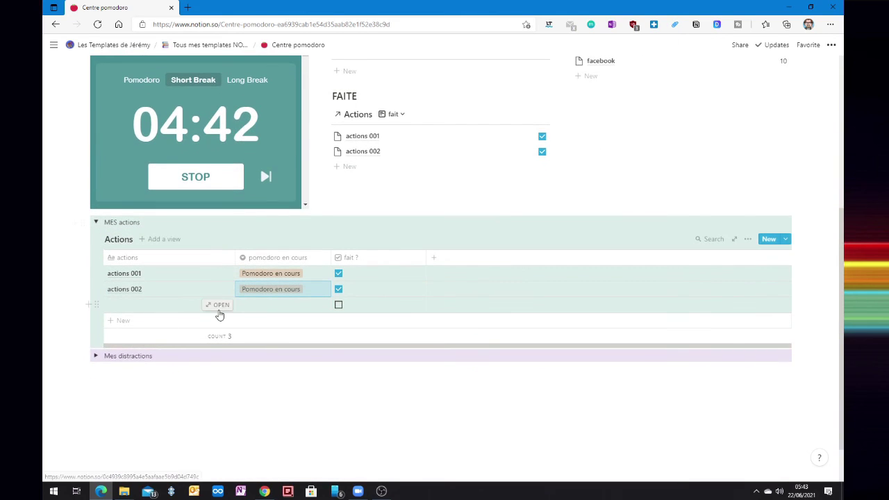
{"action": "left_click", "coordinate": [304, 291]}
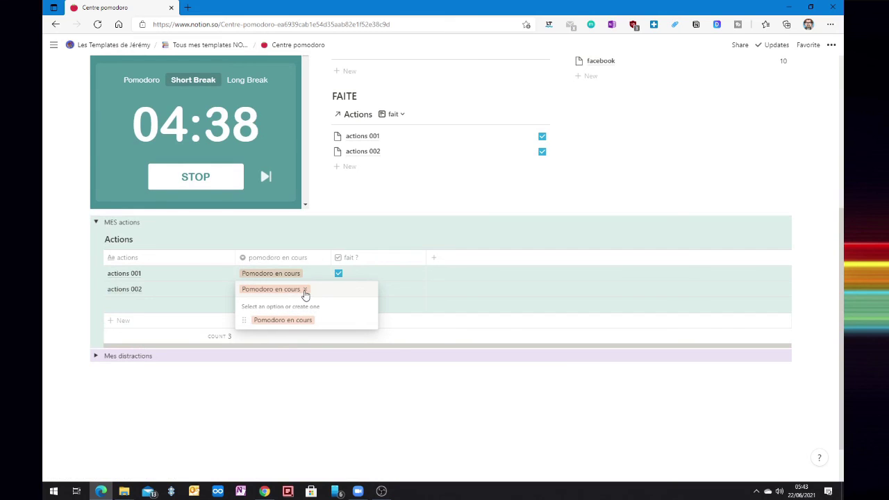
{"action": "left_click", "coordinate": [304, 290]}
{"action": "key", "text": "Escape"}
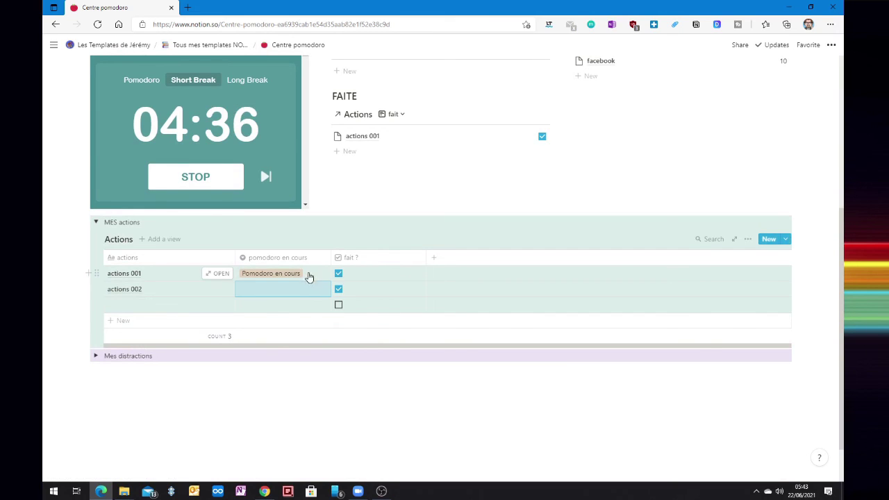
{"action": "left_click", "coordinate": [308, 275]}
{"action": "left_click", "coordinate": [304, 275]}
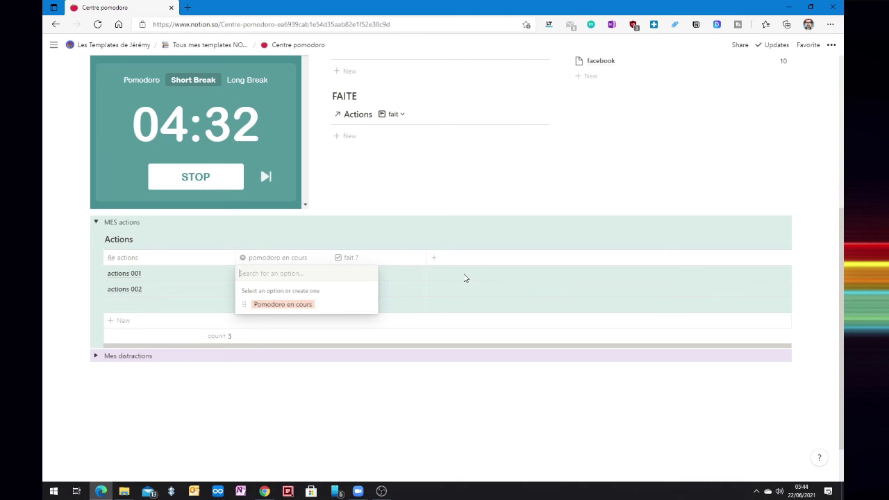
{"action": "key", "text": "Escape"}
{"action": "scroll", "coordinate": [470, 265], "scroll_direction": "up", "scroll_amount": 2}
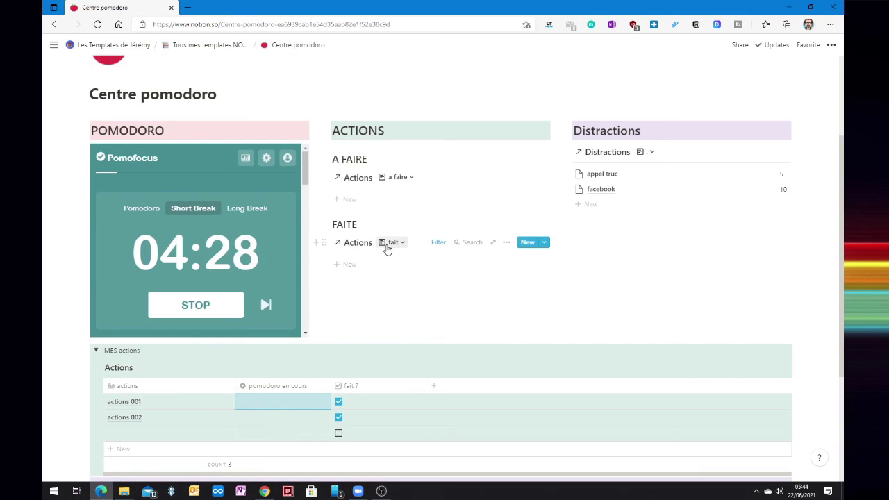
- In the MES actions table, name the blank entry "action 003" and add another entry named "action 004"
{"action": "scroll", "coordinate": [341, 271], "scroll_direction": "down", "scroll_amount": 1}
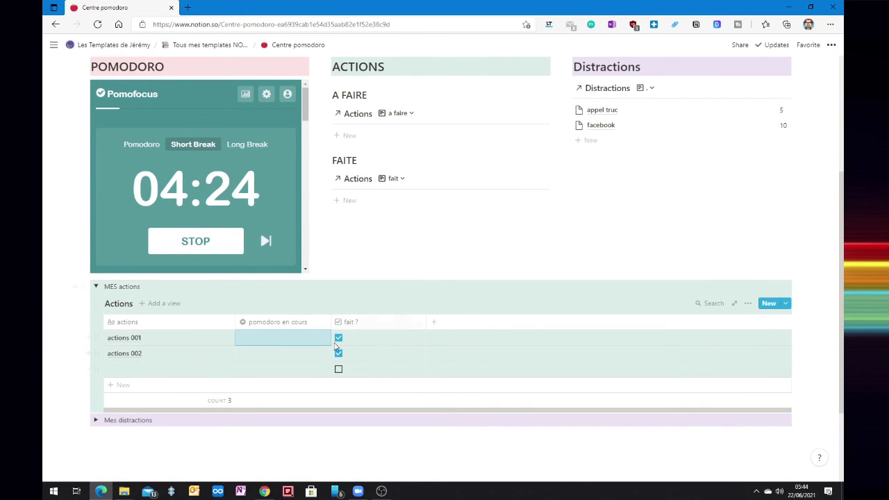
{"action": "left_click", "coordinate": [123, 372]}
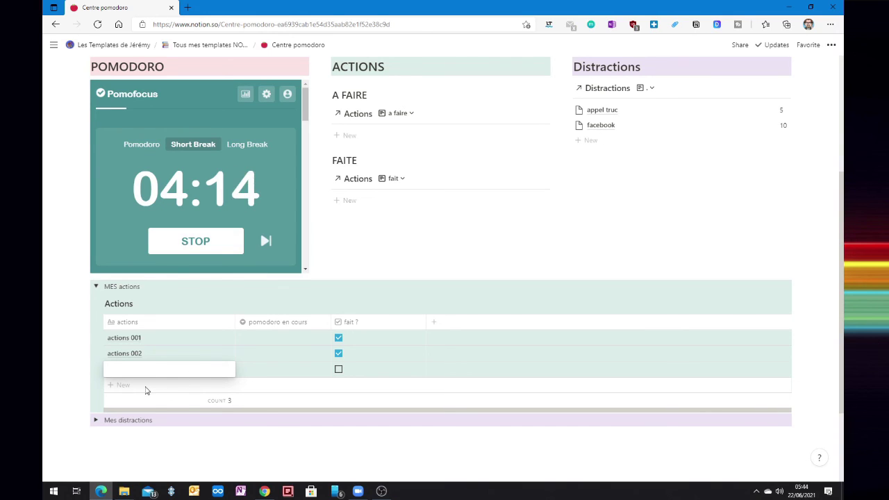
{"action": "type", "text": "action 003"}
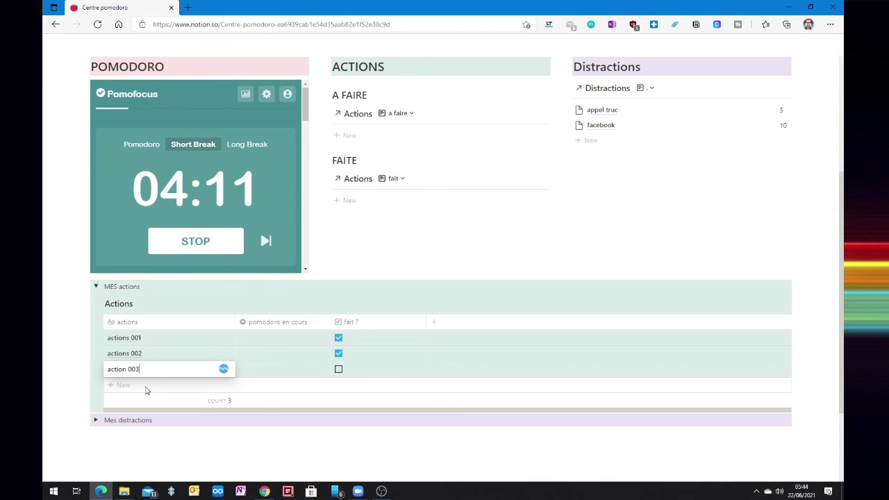
{"action": "left_click", "coordinate": [145, 390]}
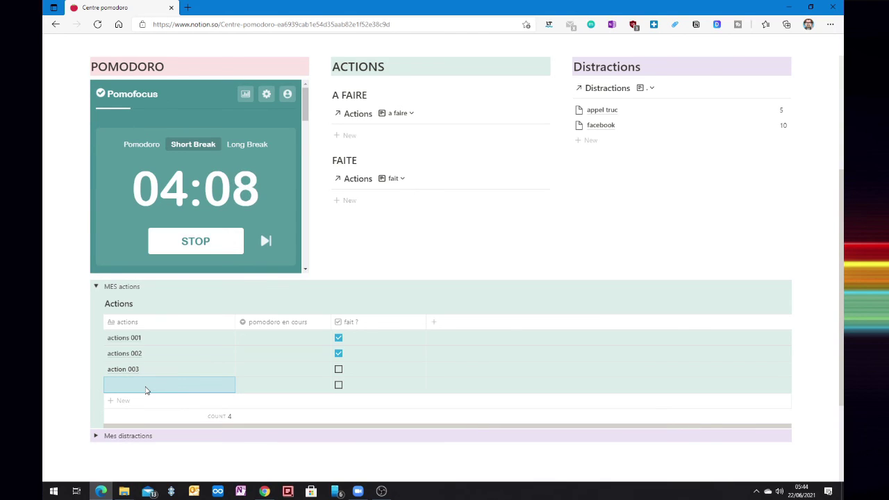
{"action": "type", "text": "action"}
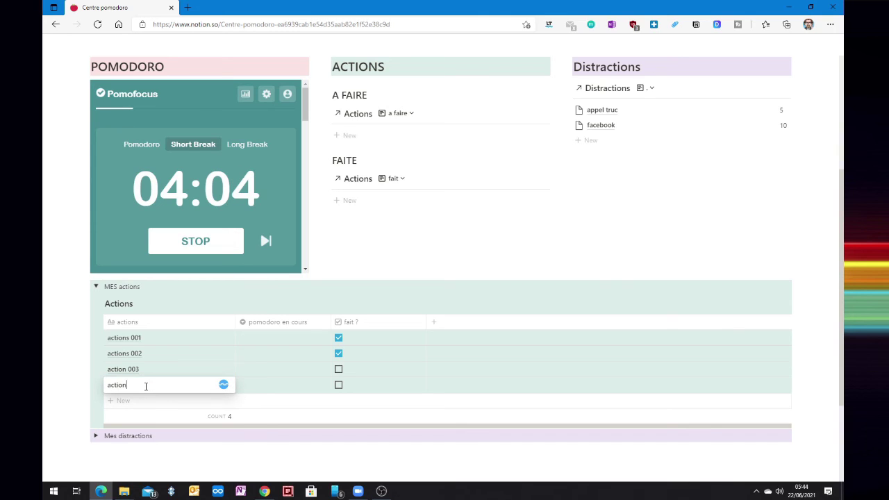
{"action": "type", "text": " 004"}
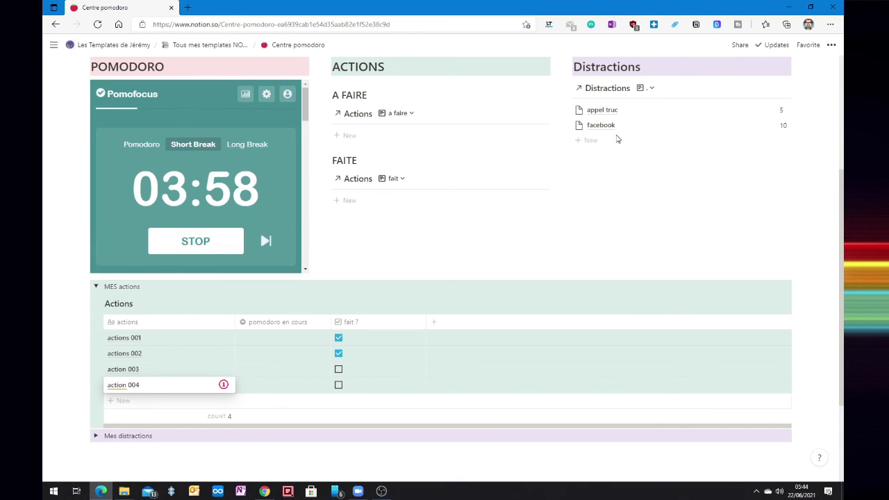
{"action": "key", "text": "Escape"}
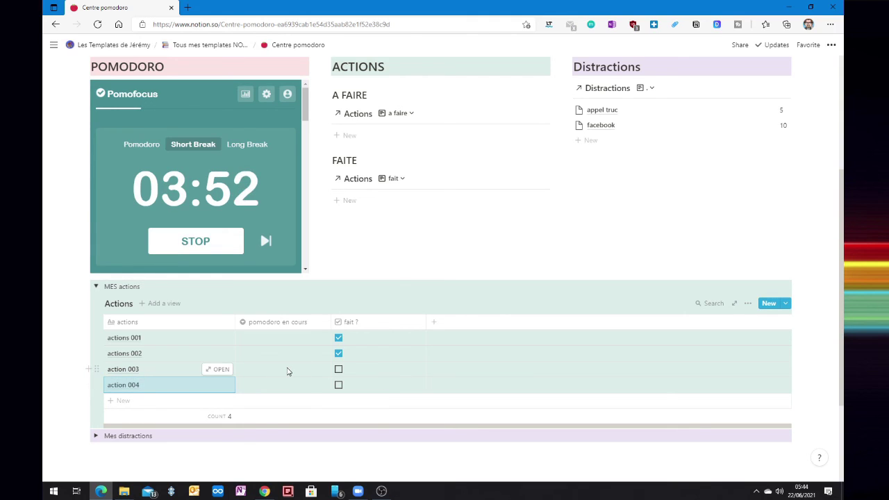
- Set pomodoro en cours to "Pomodoro en cours" for action 003 in the MES actions table
{"action": "left_click", "coordinate": [287, 369]}
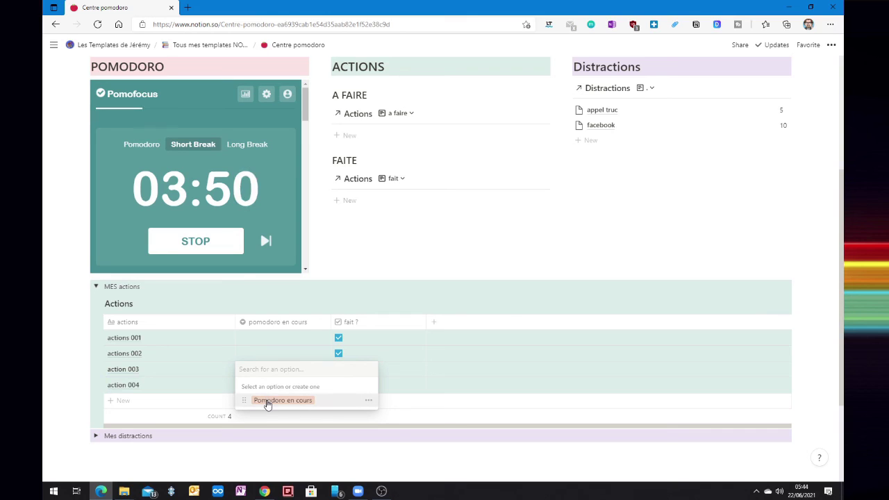
{"action": "left_click", "coordinate": [267, 401]}
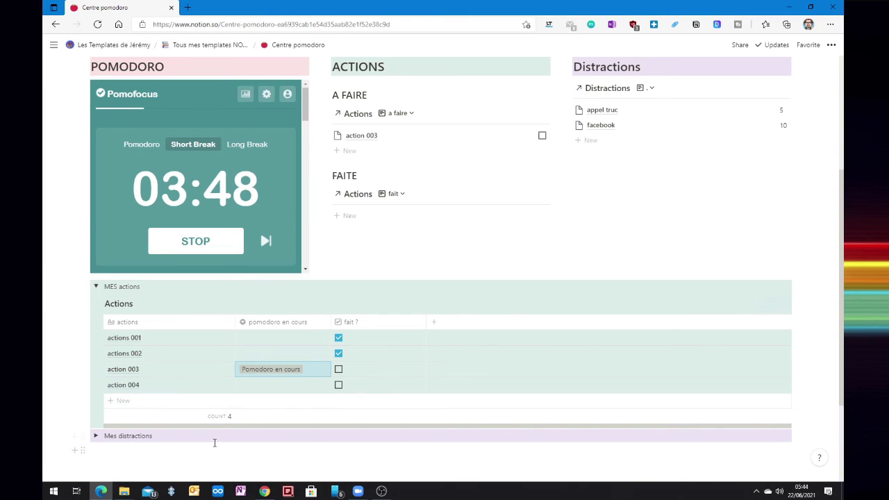